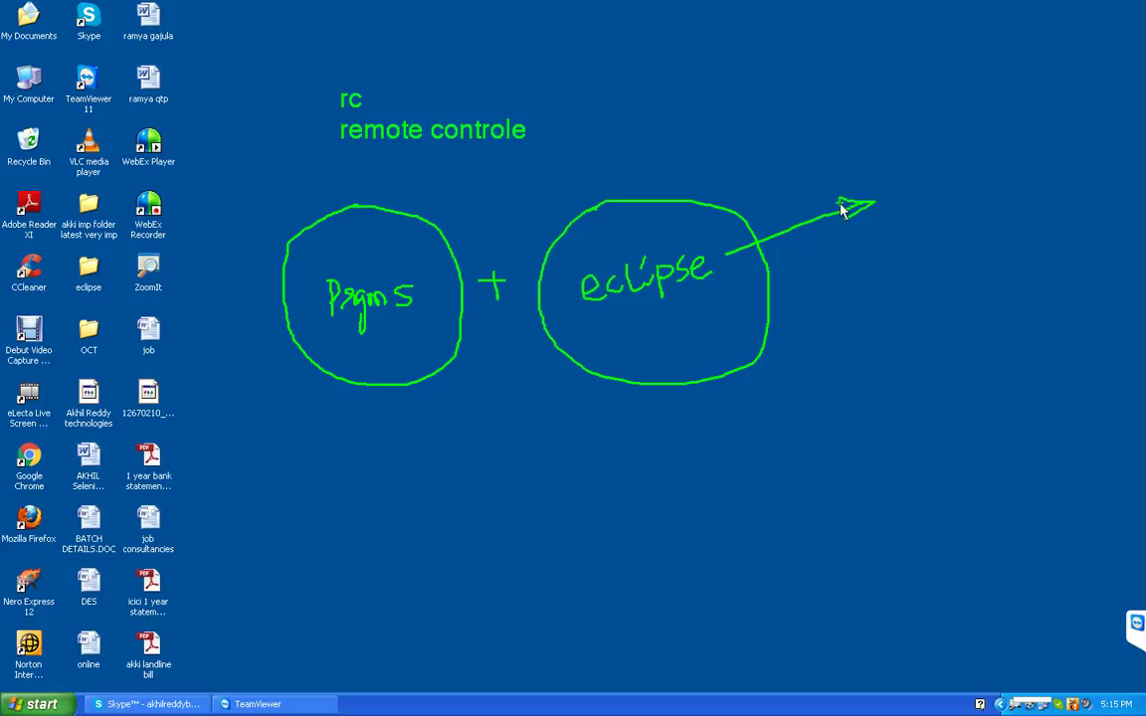
# Handwrite "start" and "stop" separated by a line beside the remote control notes, and add check marks next to them.
pyautogui.moveTo(227, 122)
pyautogui.mouseDown()
pyautogui.moveTo(295, 100)
pyautogui.moveTo(235, 78)
pyautogui.moveTo(239, 94)
pyautogui.mouseUp()
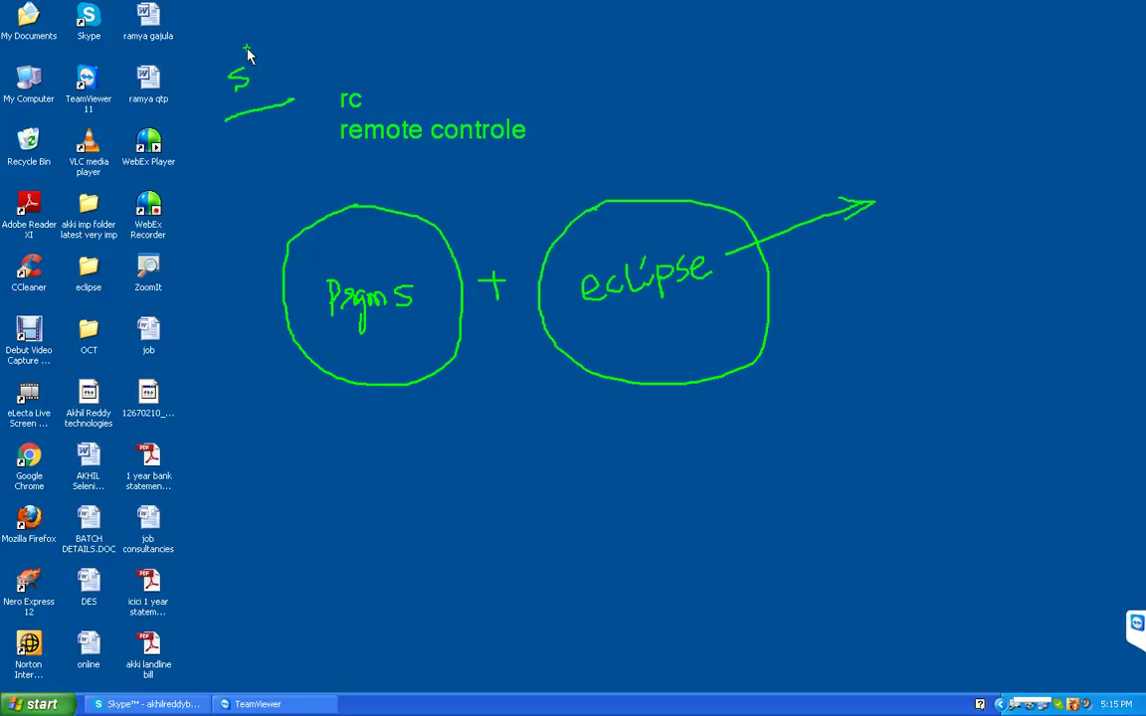
pyautogui.moveTo(248, 51)
pyautogui.mouseDown()
pyautogui.moveTo(255, 84)
pyautogui.moveTo(319, 40)
pyautogui.mouseUp()
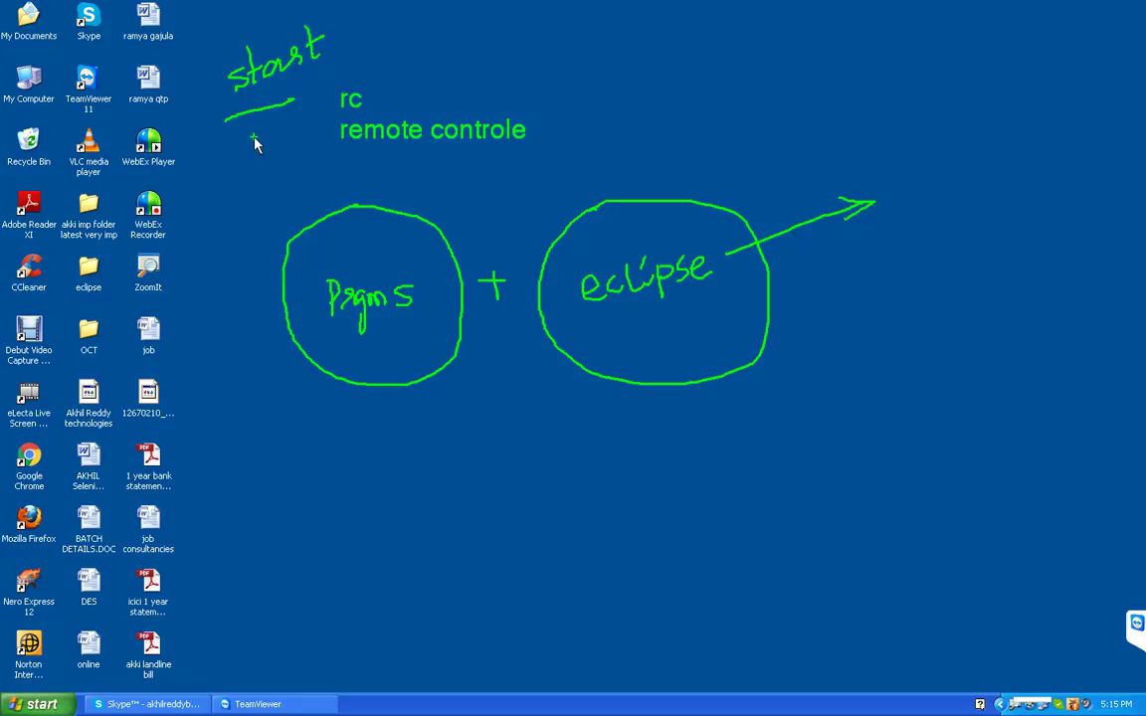
pyautogui.moveTo(264, 130)
pyautogui.mouseDown()
pyautogui.moveTo(256, 141)
pyautogui.moveTo(269, 154)
pyautogui.moveTo(281, 123)
pyautogui.moveTo(285, 140)
pyautogui.moveTo(290, 130)
pyautogui.moveTo(303, 145)
pyautogui.moveTo(307, 135)
pyautogui.mouseUp()
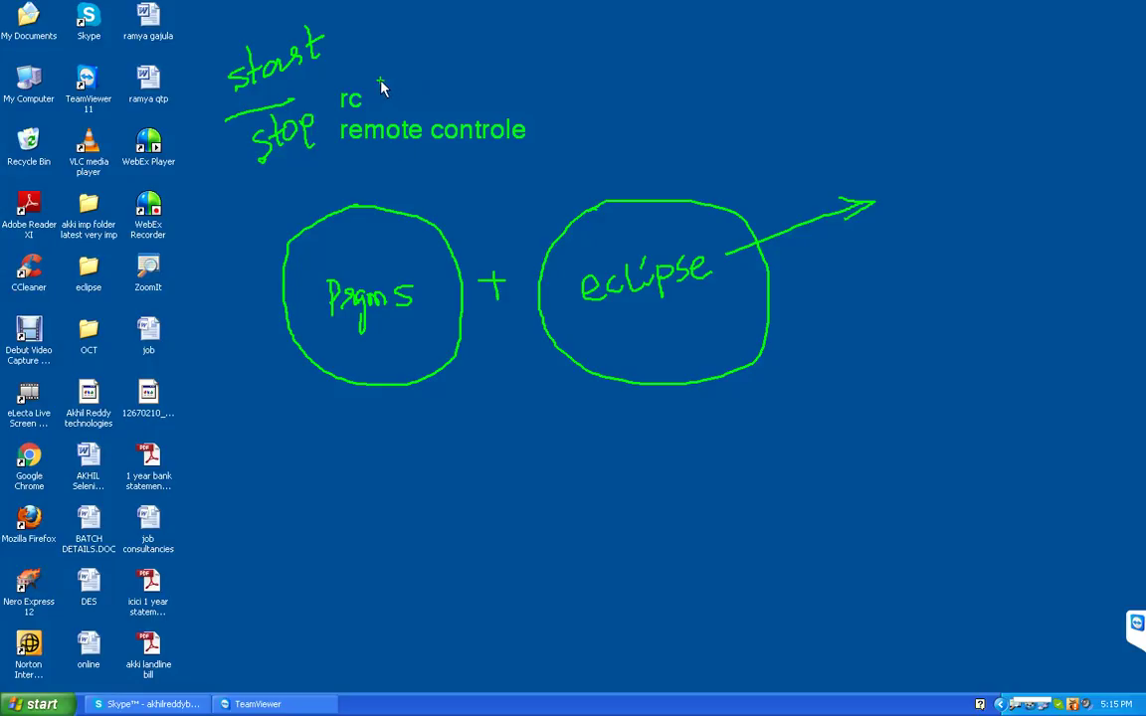
pyautogui.moveTo(379, 84); pyautogui.dragTo(419, 67)
pyautogui.moveTo(330, 89)
pyautogui.mouseDown()
pyautogui.moveTo(360, 58)
pyautogui.moveTo(358, 24)
pyautogui.moveTo(384, 4)
pyautogui.mouseUp()
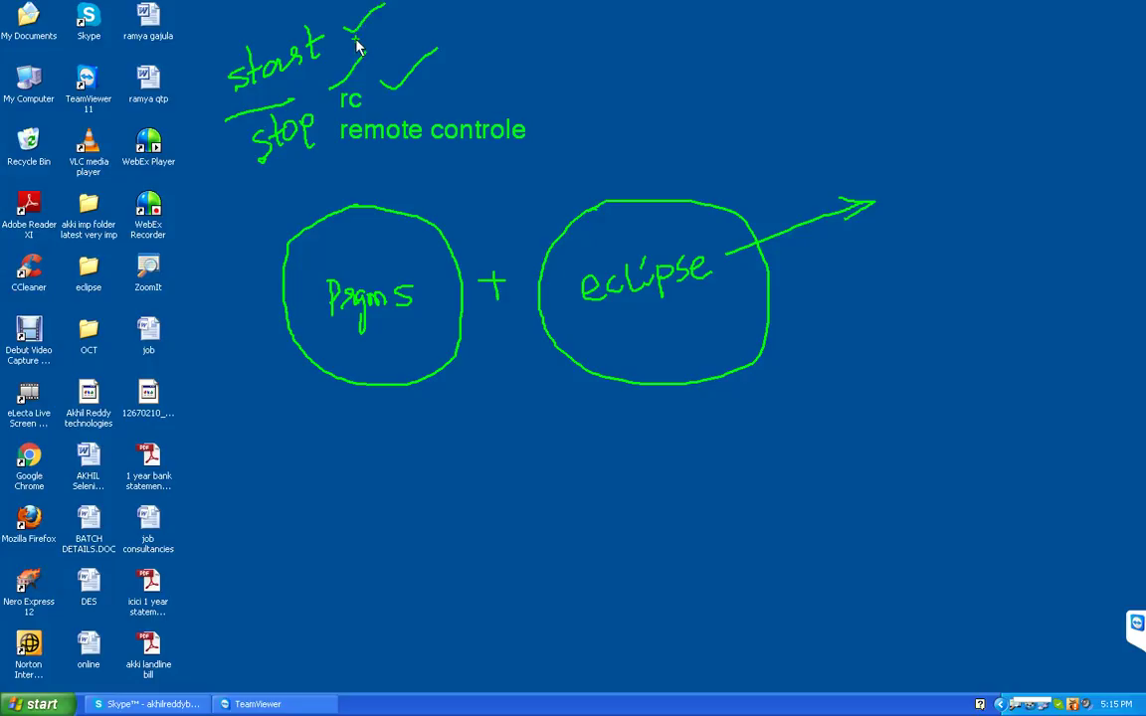
pyautogui.moveTo(224, 139); pyautogui.dragTo(242, 97)
# Clear the annotations, start a fresh screen drawing, and add the text heading "selenium webdriver" in the upper part of the desktop.
pyautogui.press('Escape')
pyautogui.rightClick(1017, 704)
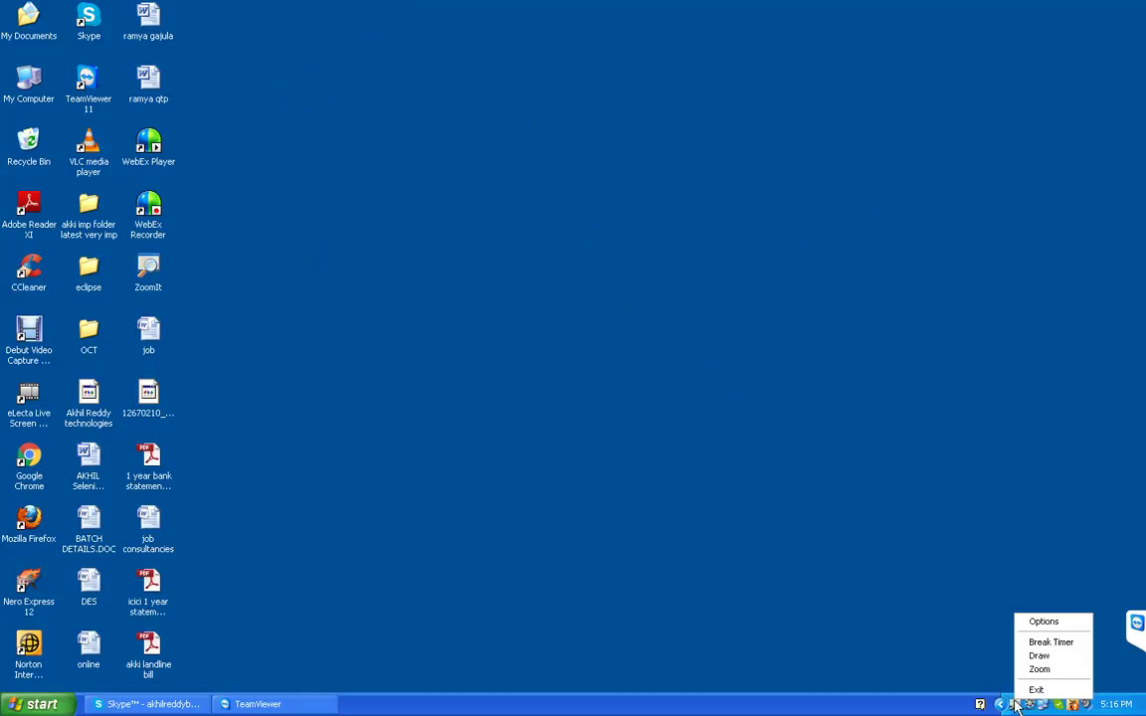
pyautogui.click(1024, 653)
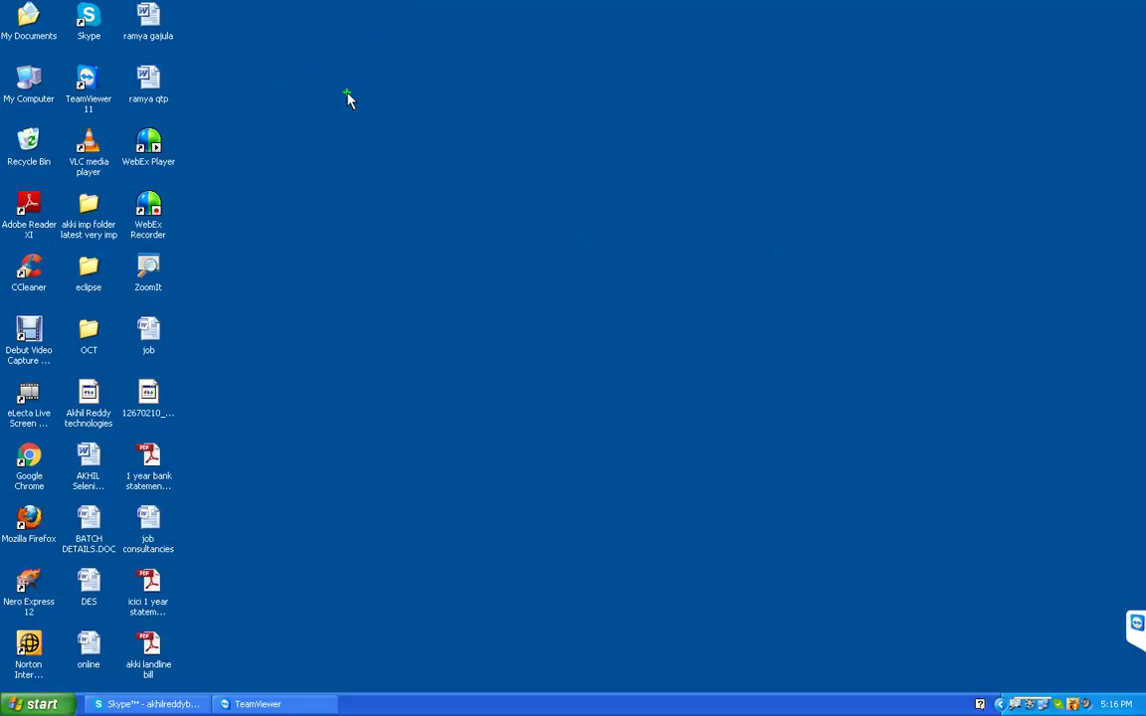
pyautogui.write('tselenium')
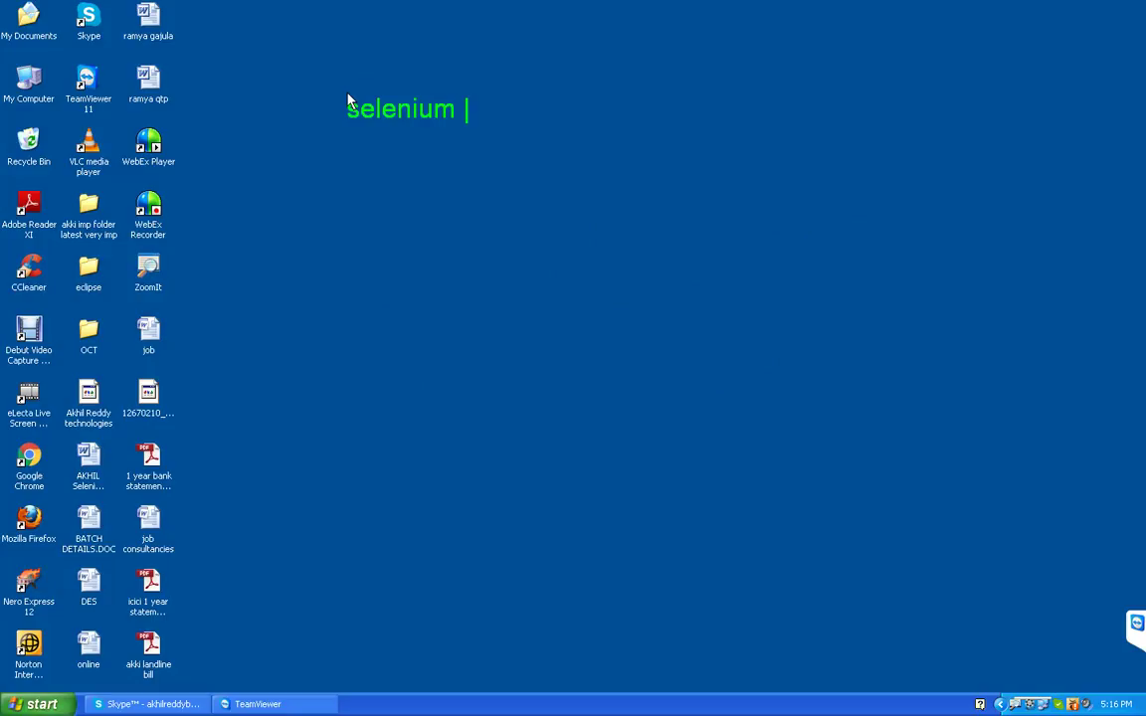
pyautogui.write(' webdriver')
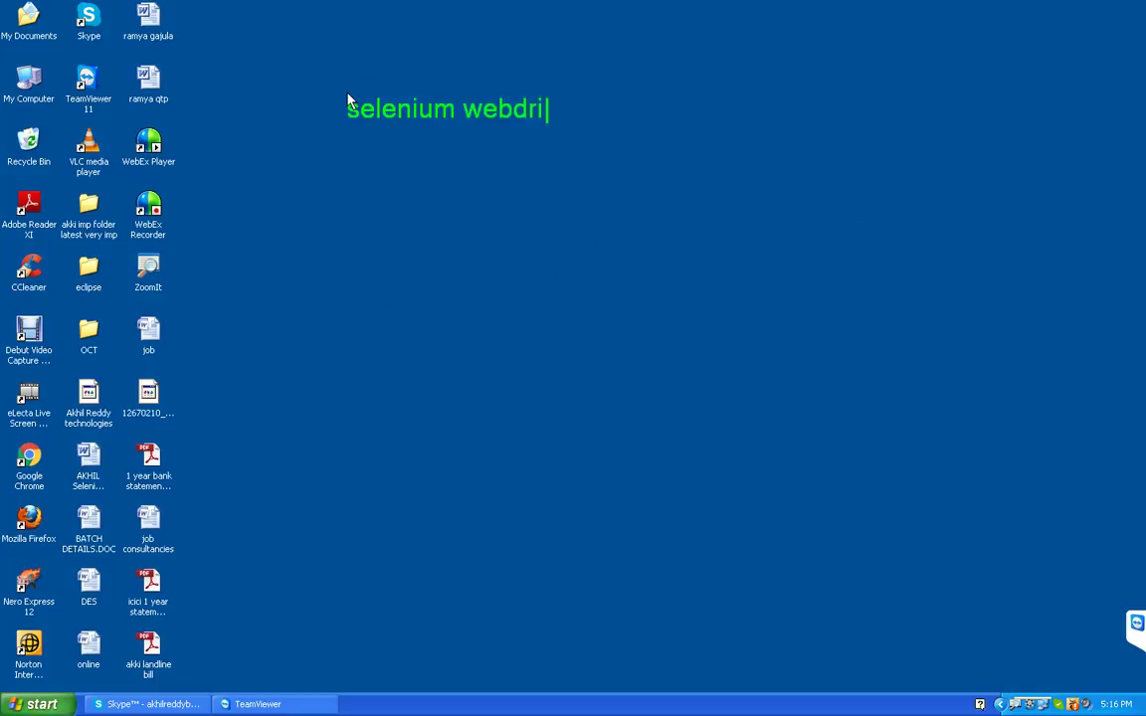
pyautogui.press('Return')
pyautogui.press('Return')
pyautogui.press('Return')
# Below the heading, draw a circle containing "prgms", a plus sign, and a second circle containing "eclipse".
pyautogui.moveTo(368, 228); pyautogui.dragTo(350, 236)
pyautogui.moveTo(431, 360)
pyautogui.mouseDown()
pyautogui.moveTo(445, 260)
pyautogui.moveTo(355, 228)
pyautogui.mouseUp()
pyautogui.moveTo(336, 292)
pyautogui.mouseDown()
pyautogui.moveTo(331, 318)
pyautogui.moveTo(348, 304)
pyautogui.moveTo(345, 317)
pyautogui.moveTo(389, 302)
pyautogui.moveTo(434, 308)
pyautogui.mouseUp()
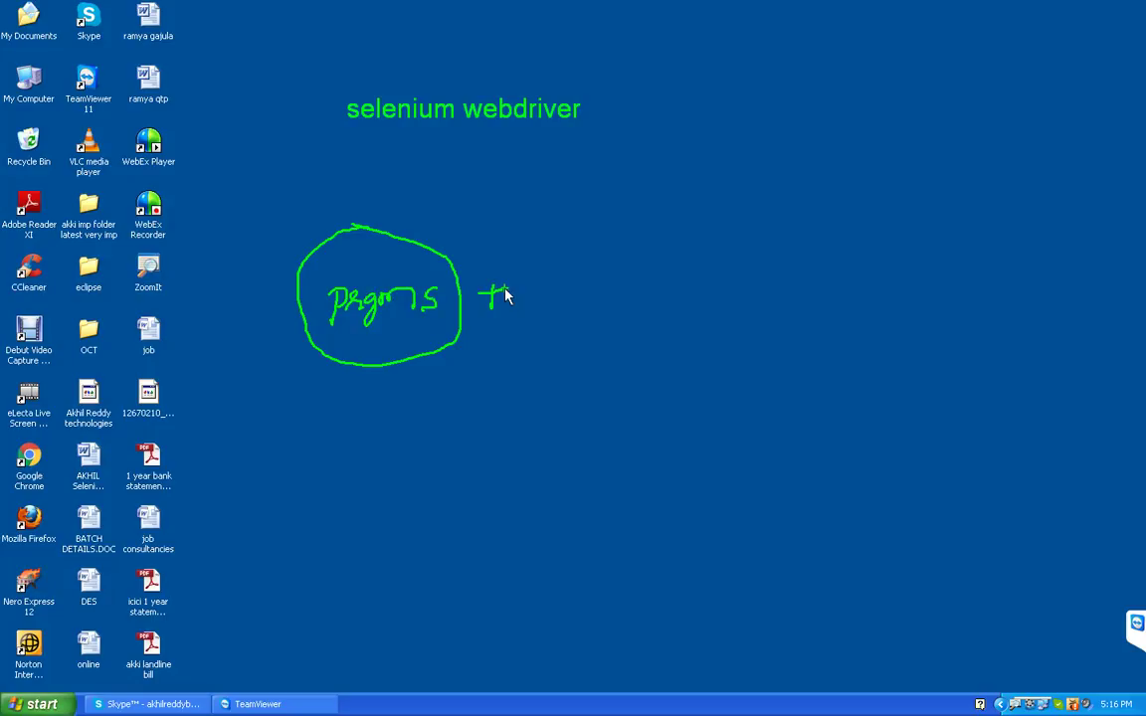
pyautogui.moveTo(596, 230); pyautogui.dragTo(563, 249)
pyautogui.moveTo(591, 365)
pyautogui.mouseDown()
pyautogui.moveTo(729, 301)
pyautogui.moveTo(674, 236)
pyautogui.moveTo(593, 234)
pyautogui.mouseUp()
pyautogui.moveTo(573, 303)
pyautogui.mouseDown()
pyautogui.moveTo(644, 289)
pyautogui.moveTo(657, 274)
pyautogui.moveTo(660, 296)
pyautogui.moveTo(668, 289)
pyautogui.mouseUp()
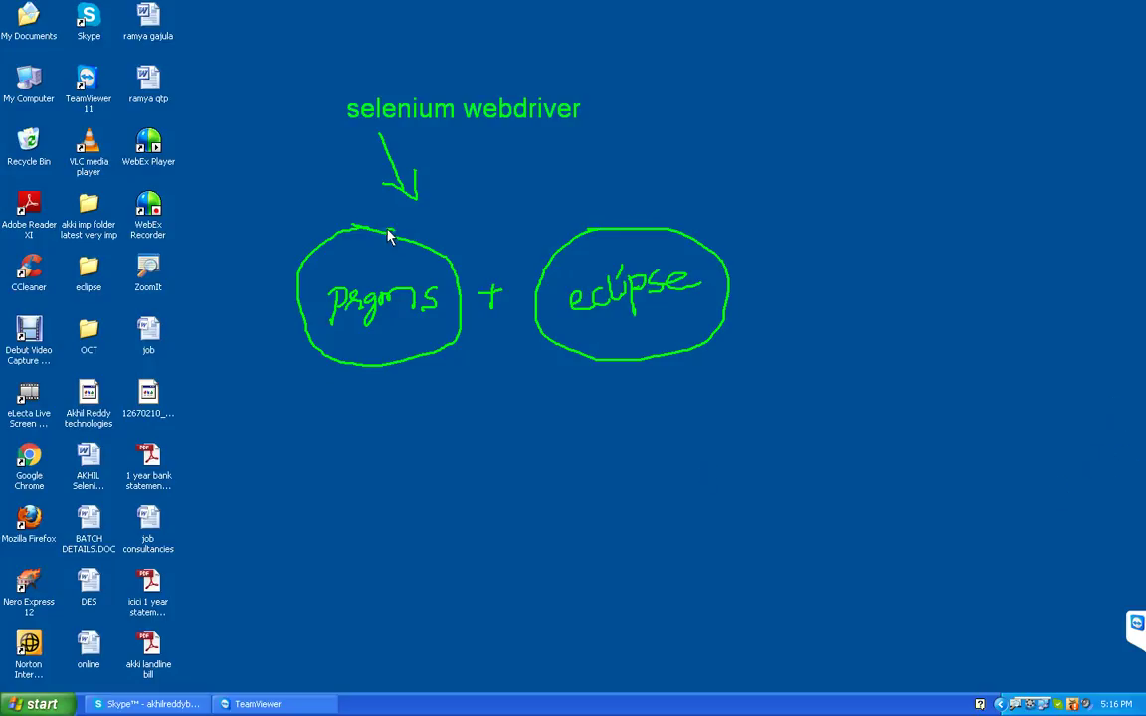
# Draw a second outline around both the "prgms" circle and the "eclipse" circle to emphasize them.
pyautogui.moveTo(388, 236)
pyautogui.mouseDown()
pyautogui.moveTo(307, 248)
pyautogui.moveTo(301, 350)
pyautogui.moveTo(412, 378)
pyautogui.moveTo(470, 302)
pyautogui.moveTo(416, 227)
pyautogui.moveTo(309, 212)
pyautogui.mouseUp()
pyautogui.click(562, 228)
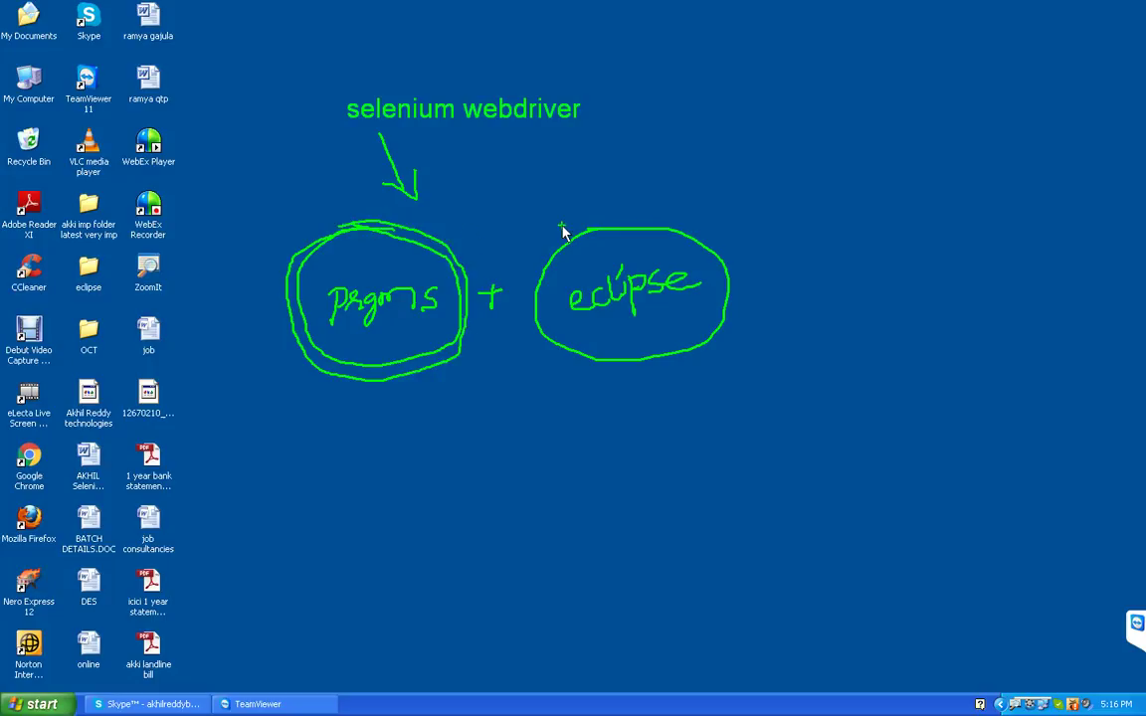
pyautogui.moveTo(562, 227)
pyautogui.mouseDown()
pyautogui.moveTo(641, 227)
pyautogui.moveTo(562, 235)
pyautogui.moveTo(538, 323)
pyautogui.mouseUp()
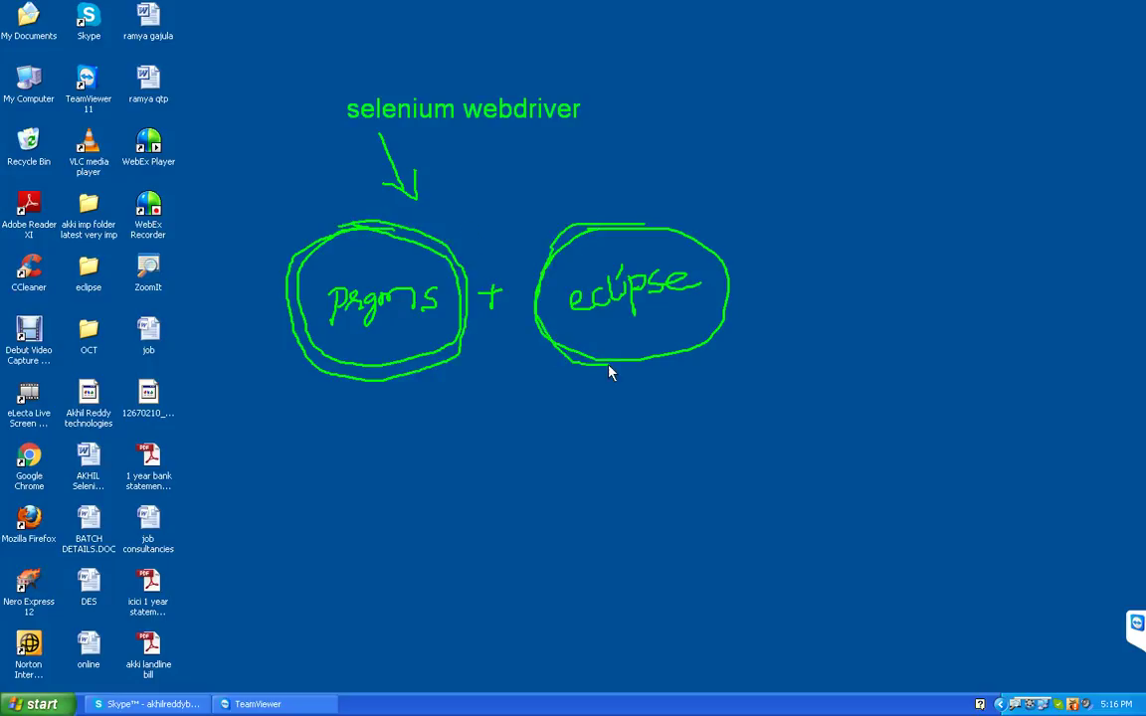
pyautogui.moveTo(610, 372)
pyautogui.mouseDown()
pyautogui.moveTo(716, 350)
pyautogui.moveTo(729, 266)
pyautogui.moveTo(633, 228)
pyautogui.mouseUp()
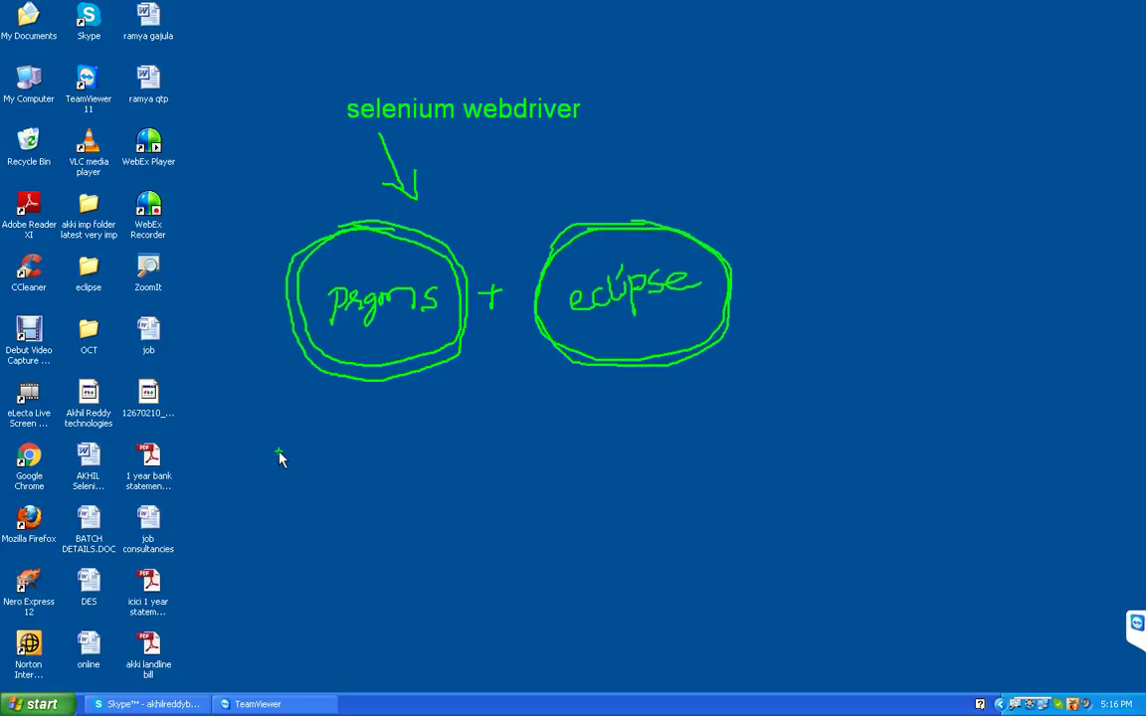
# Add the text "how to configure selenium webdriver prgms into eclipse" below the two circles.
pyautogui.moveTo(282, 482); pyautogui.dragTo(280, 459)
pyautogui.write('how to')
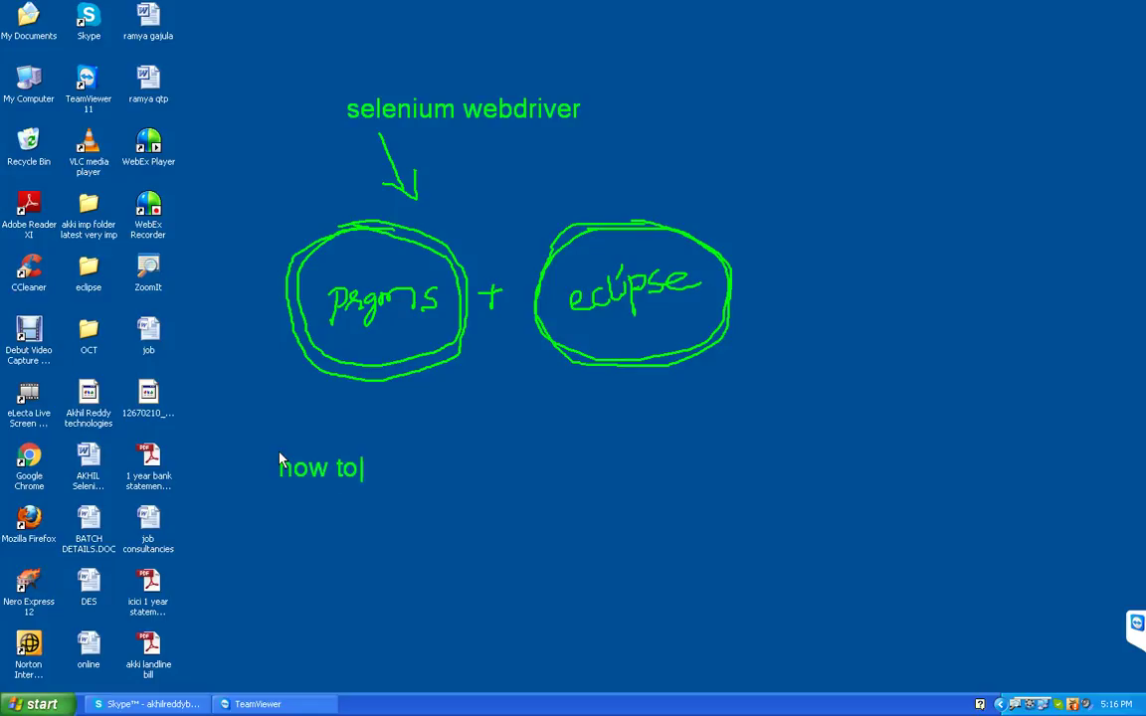
pyautogui.write(' confi')
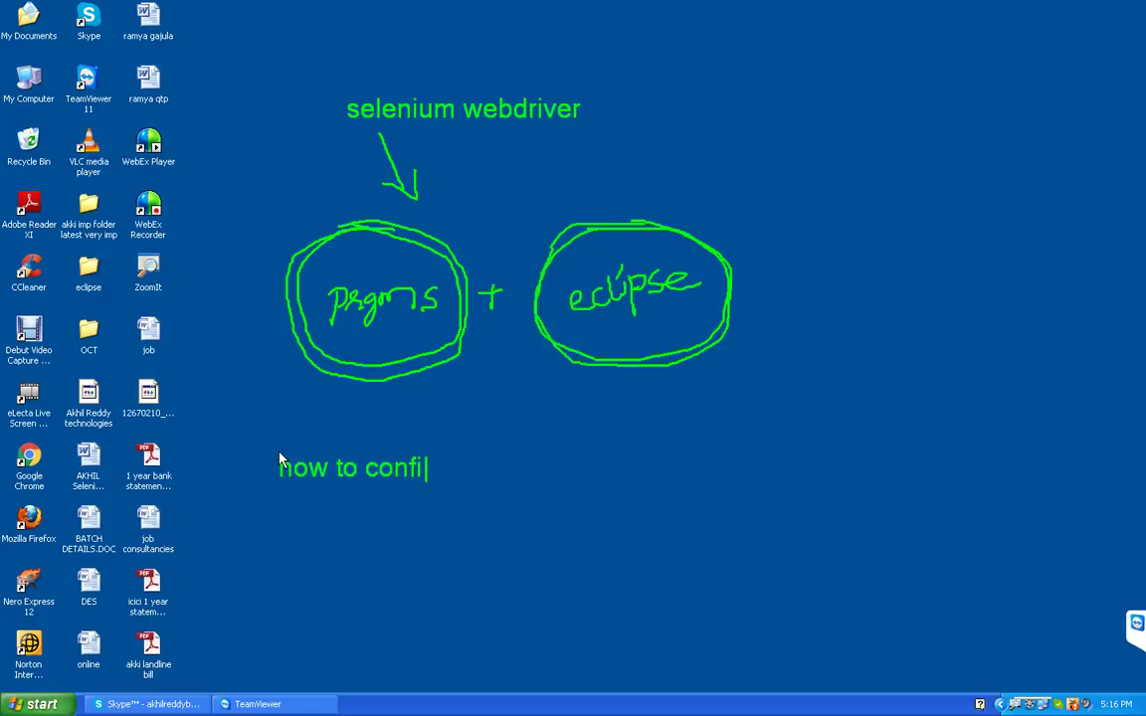
pyautogui.write('gure seleniu')
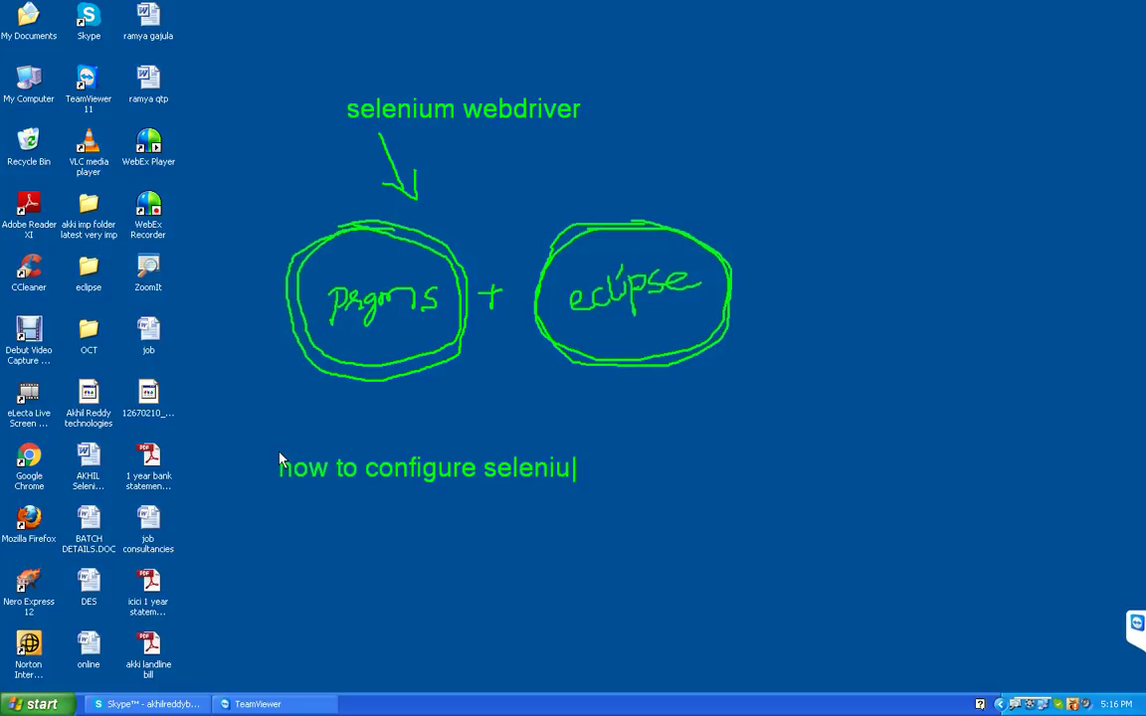
pyautogui.write('m webdriver')
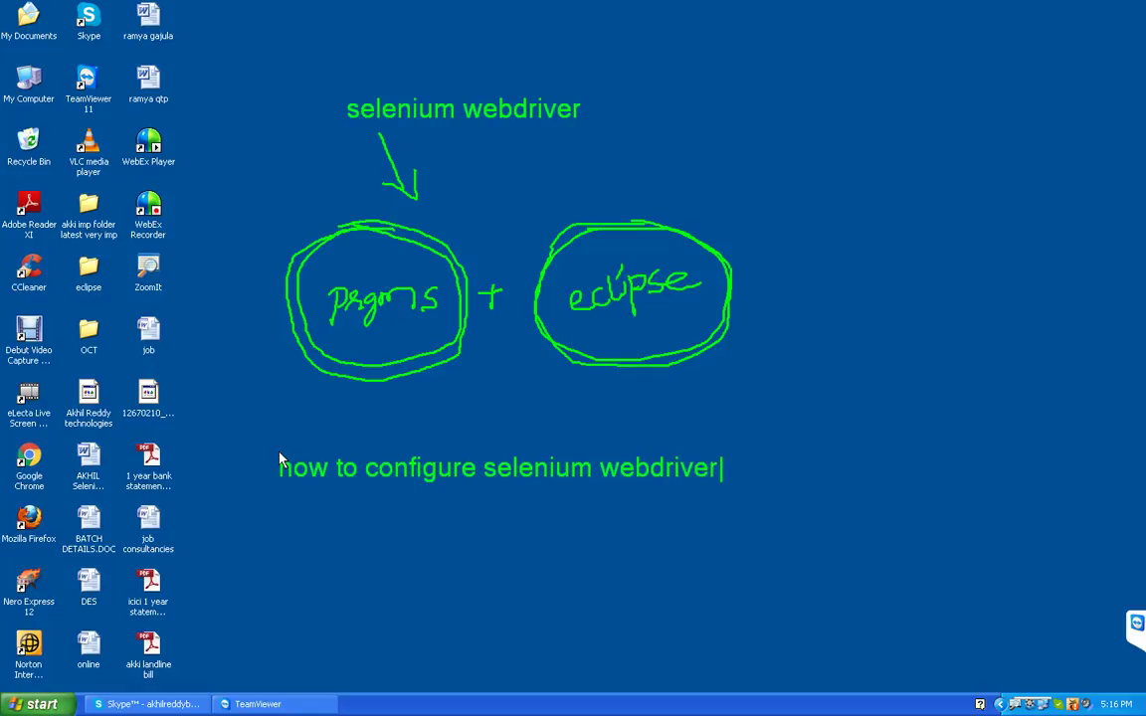
pyautogui.write(' prgms into ec')
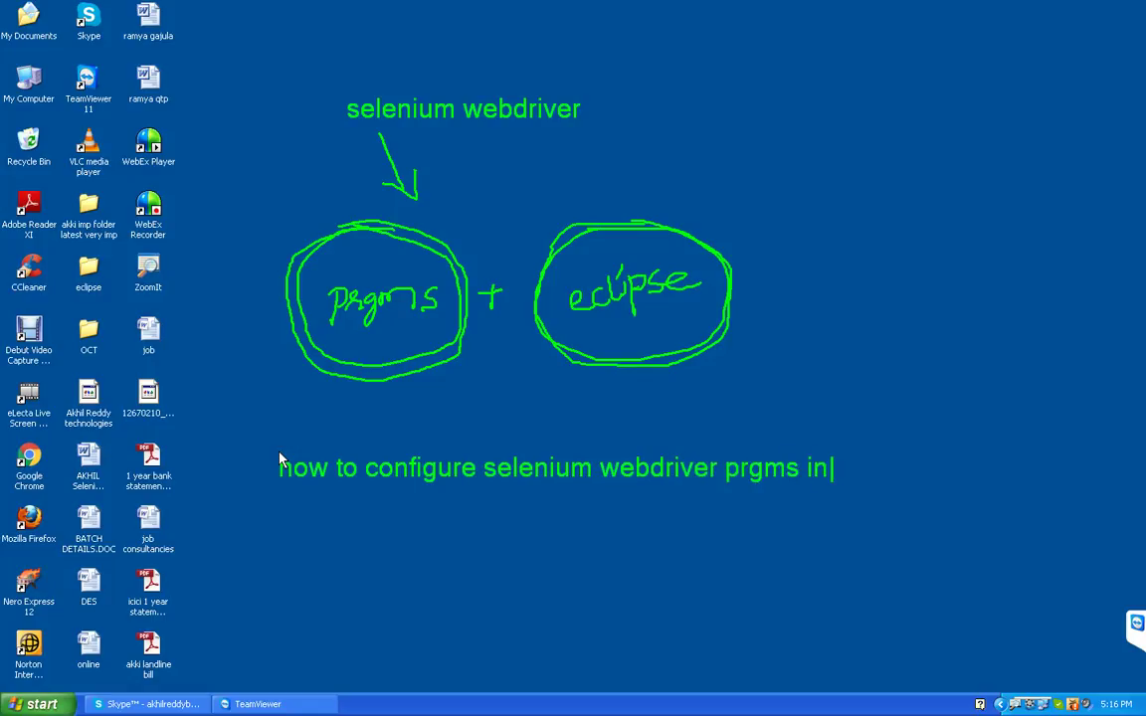
pyautogui.write('lipse')
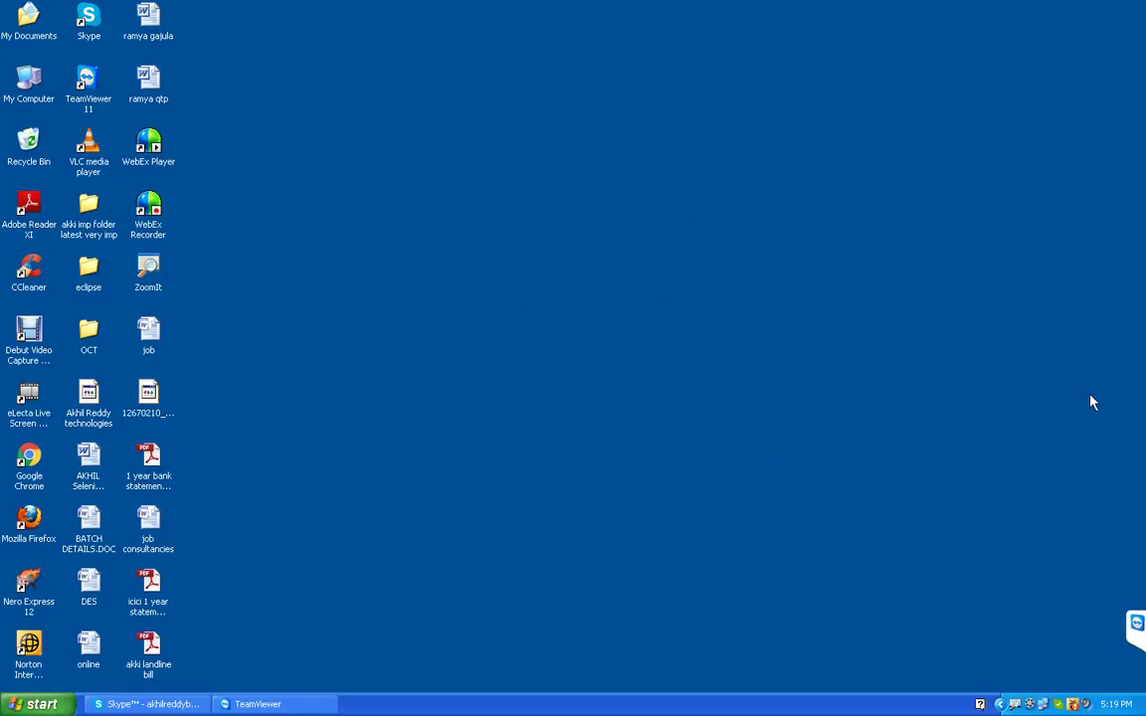
# Examine the JAR files in the libs folder of selenium-2.21.0, stored in the important files folder on the desktop, and close the window.
pyautogui.doubleClick(88, 206)
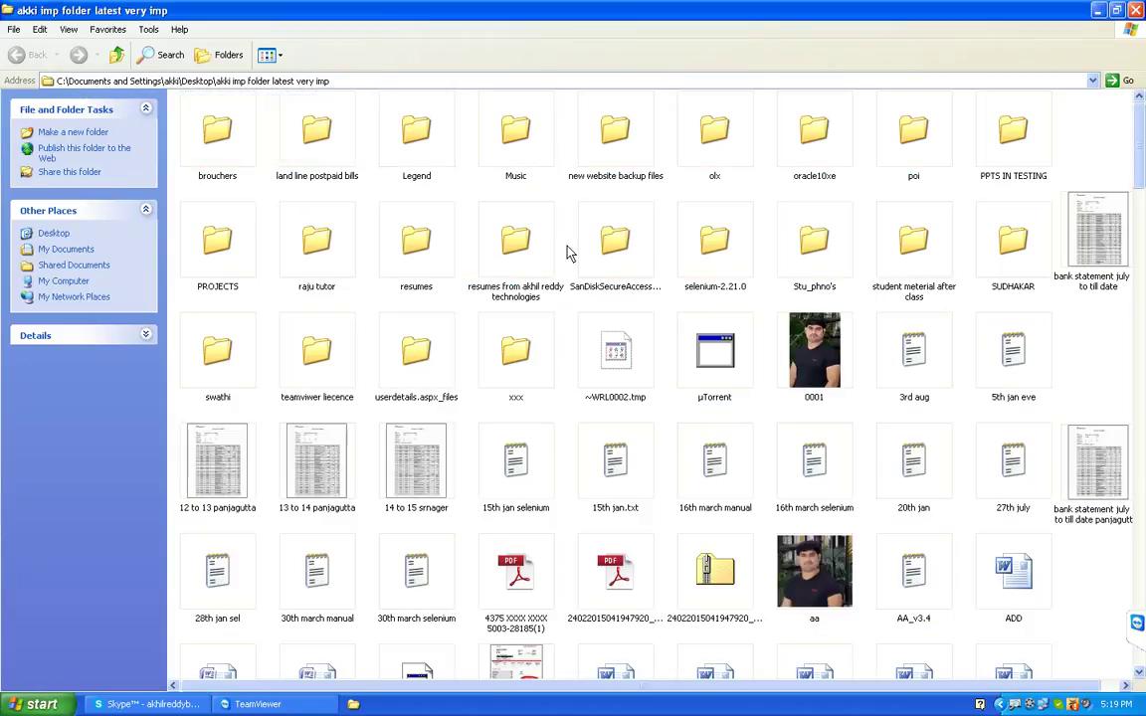
pyautogui.click(714, 246)
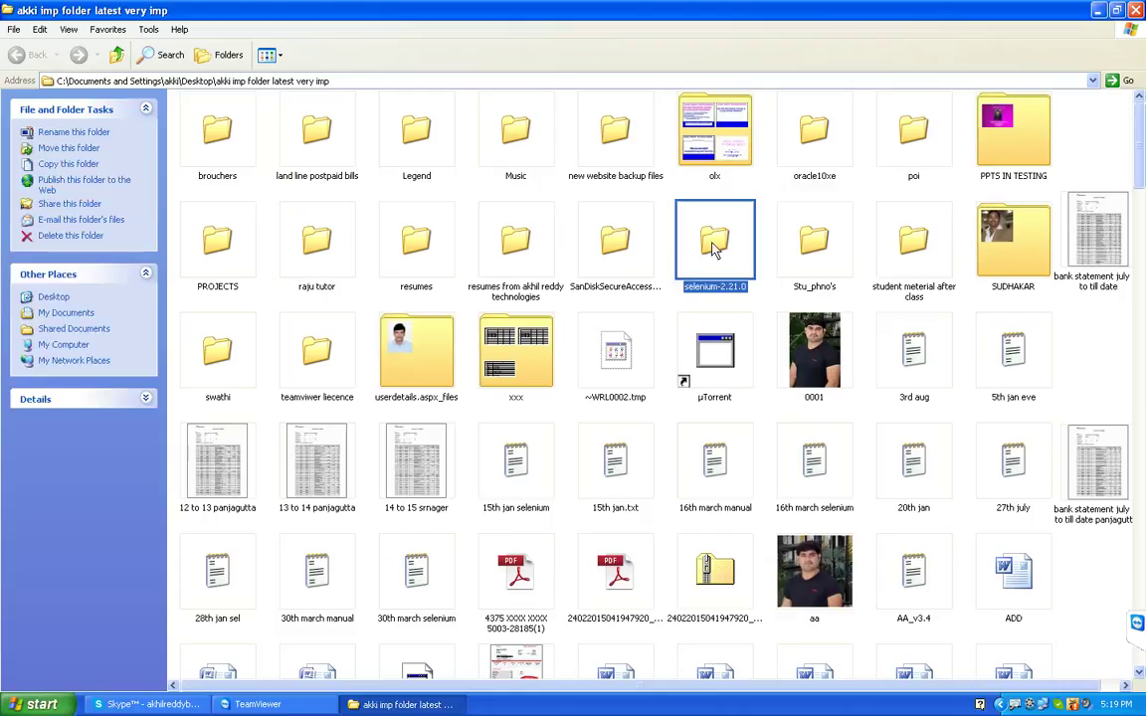
pyautogui.doubleClick(714, 246)
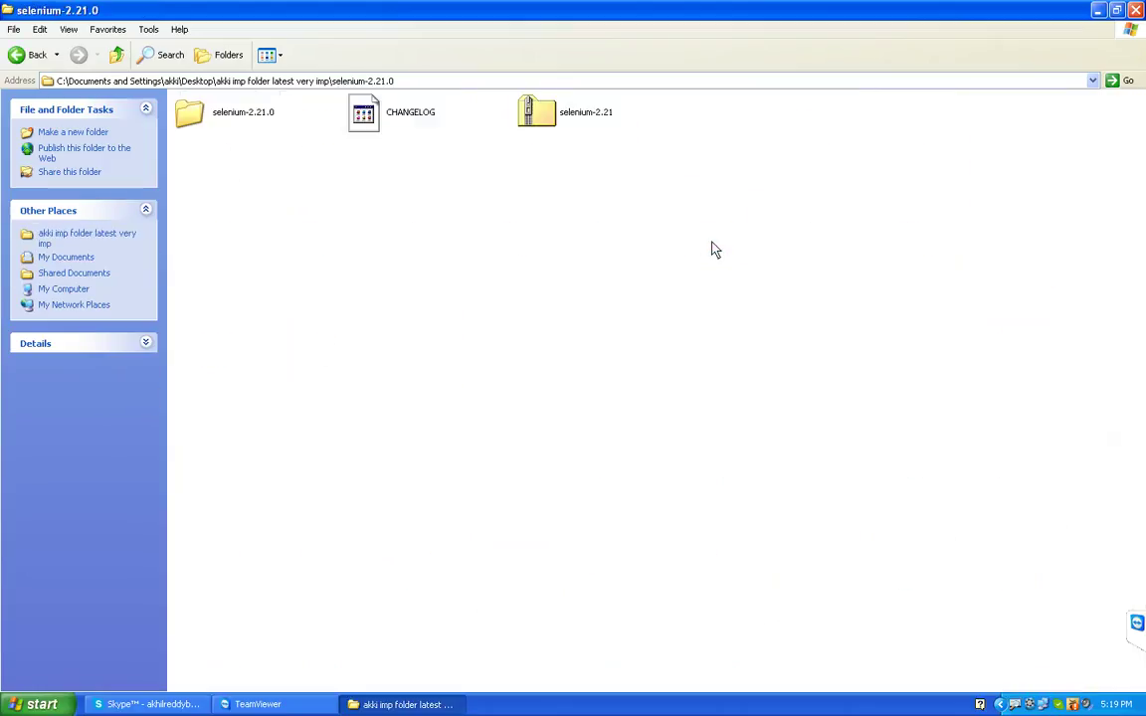
pyautogui.click(192, 117)
pyautogui.doubleClick(192, 118)
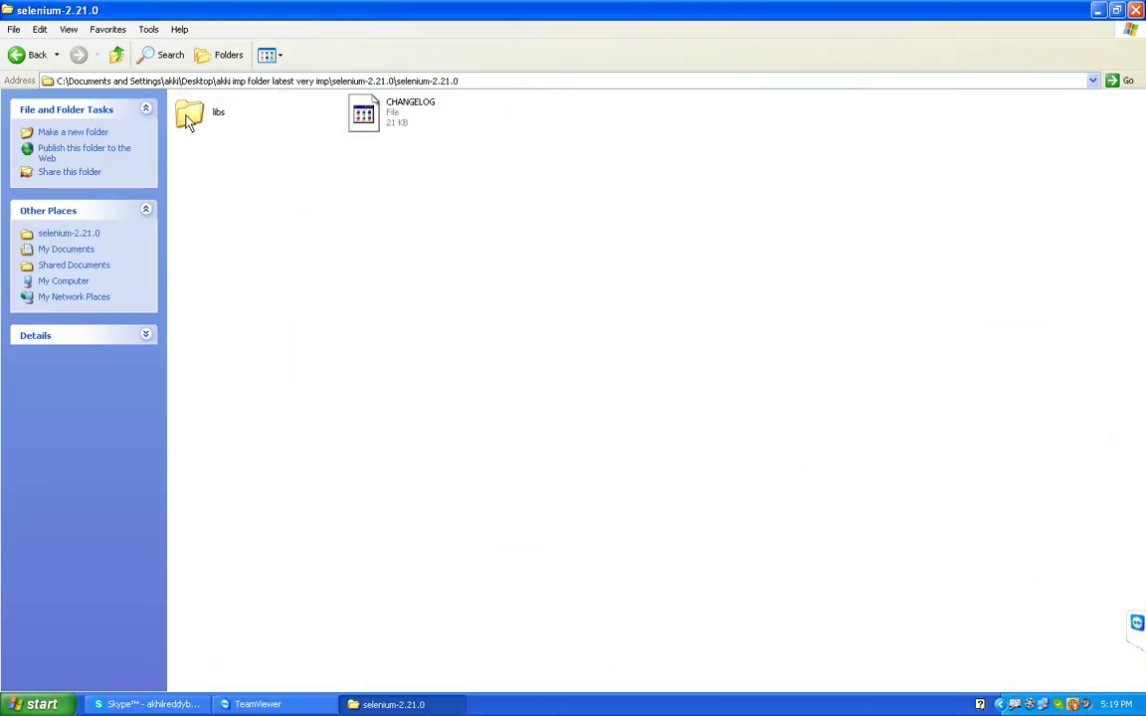
pyautogui.doubleClick(190, 117)
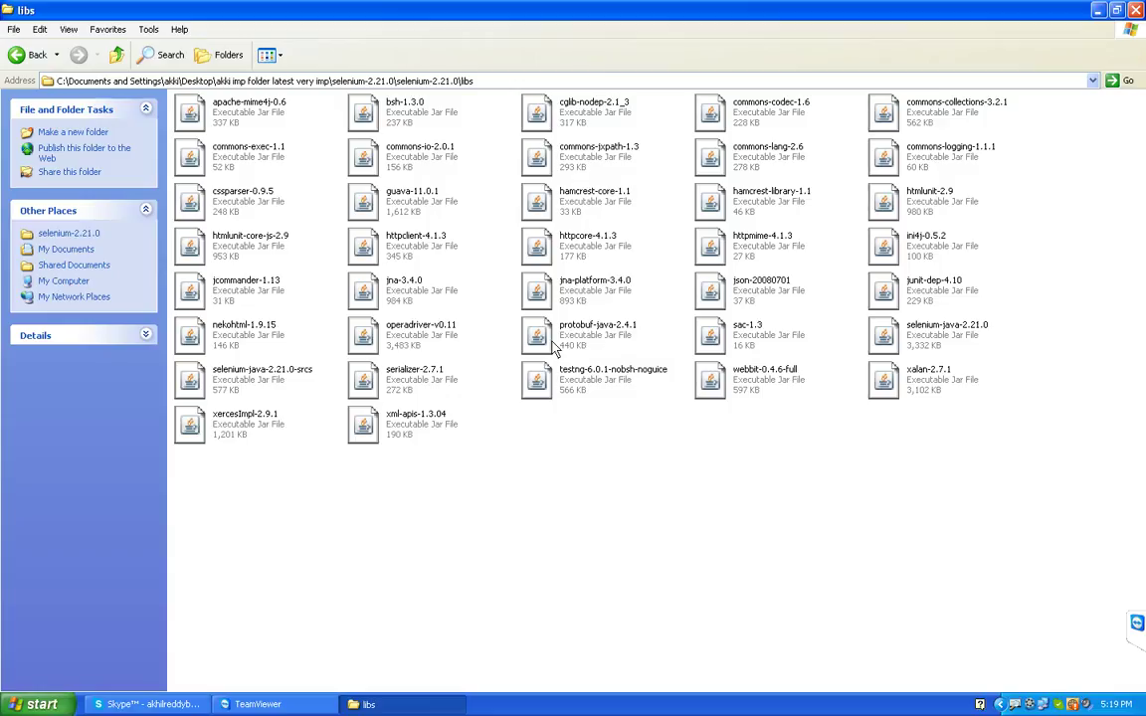
pyautogui.click(1137, 12)
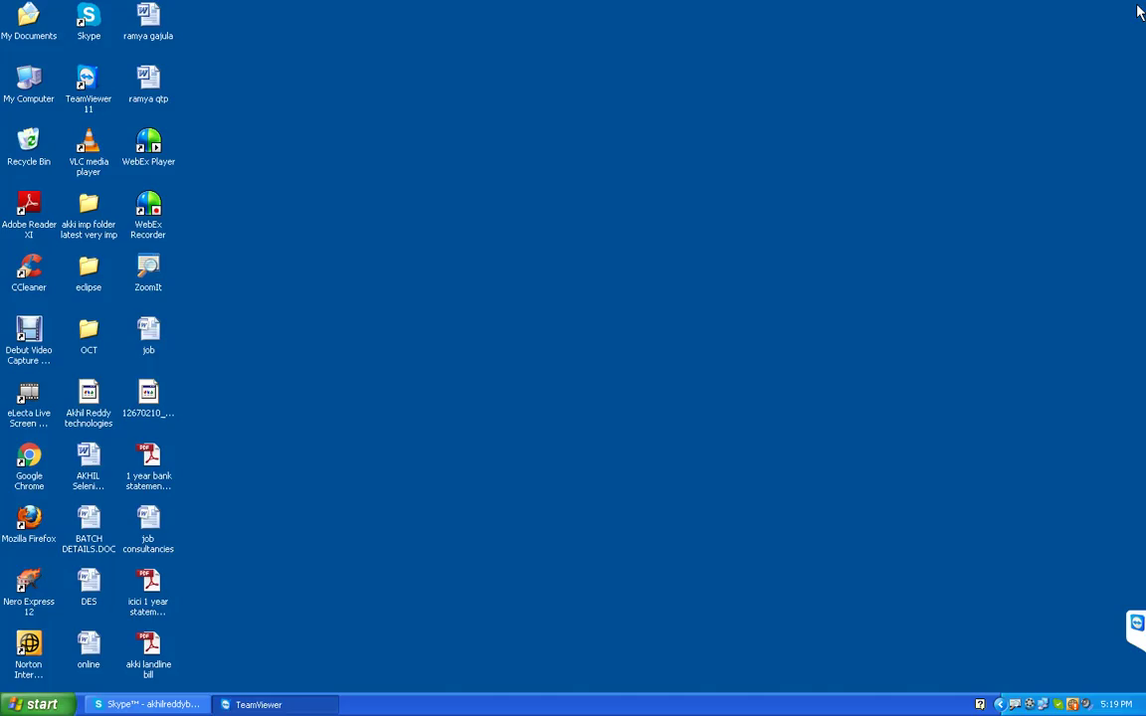
# Launch Eclipse from the eclipse folder on the desktop and close the folder window.
pyautogui.doubleClick(87, 264)
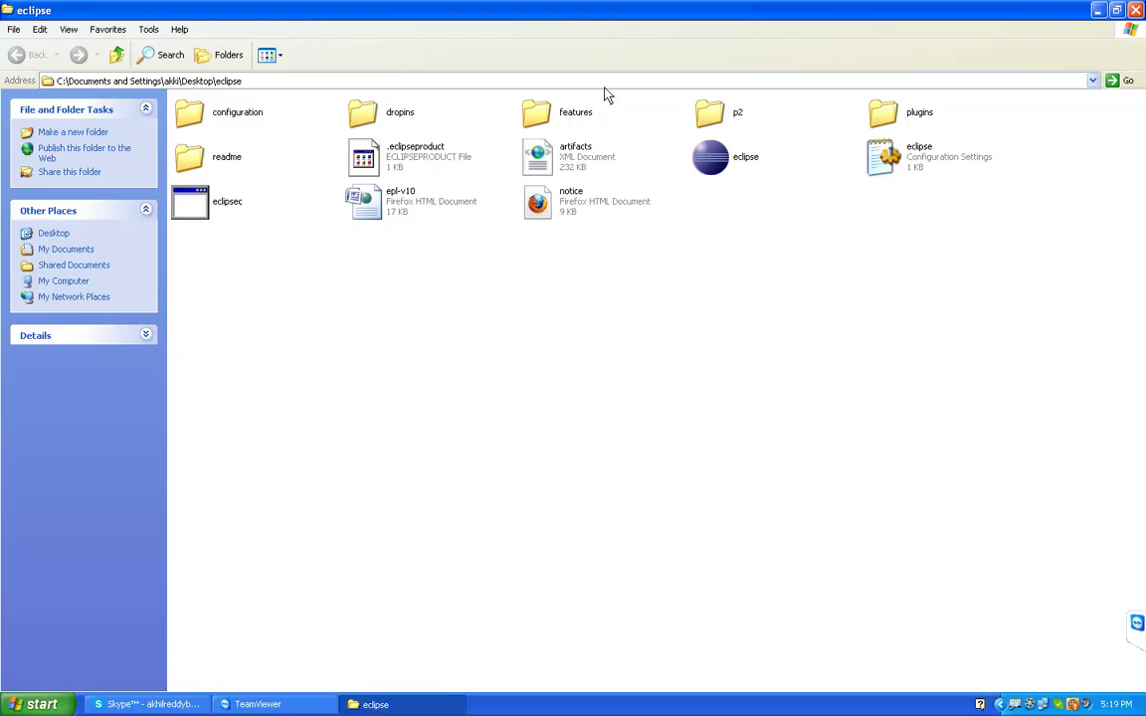
pyautogui.doubleClick(708, 156)
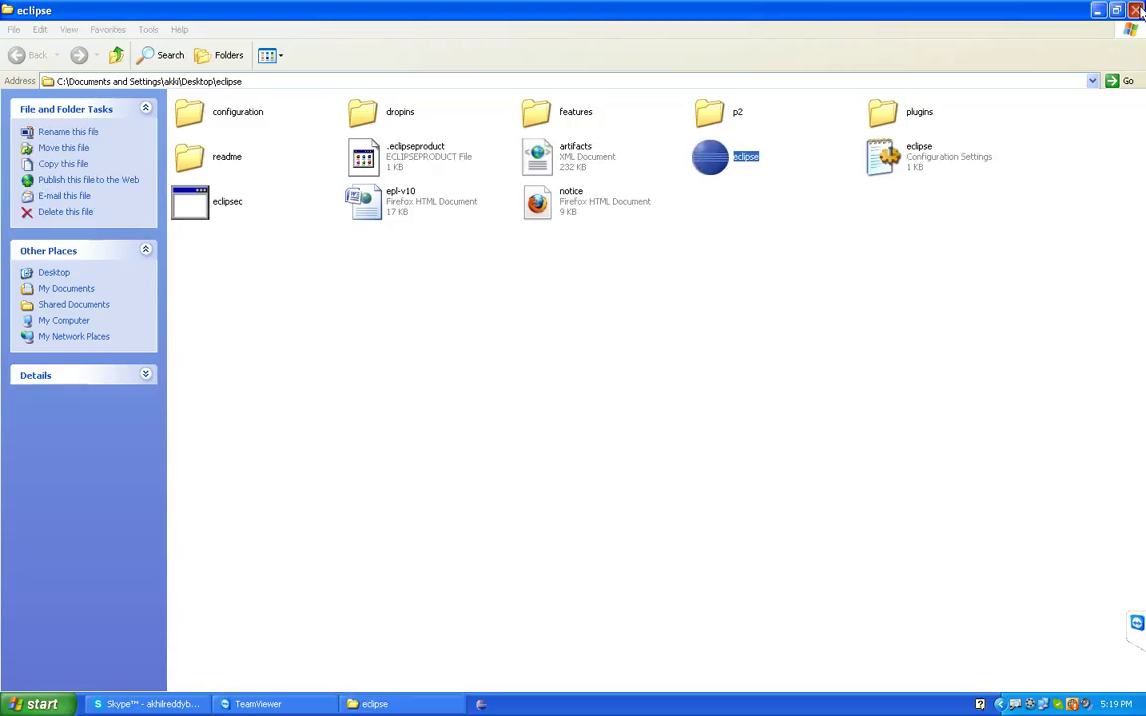
pyautogui.click(1136, 10)
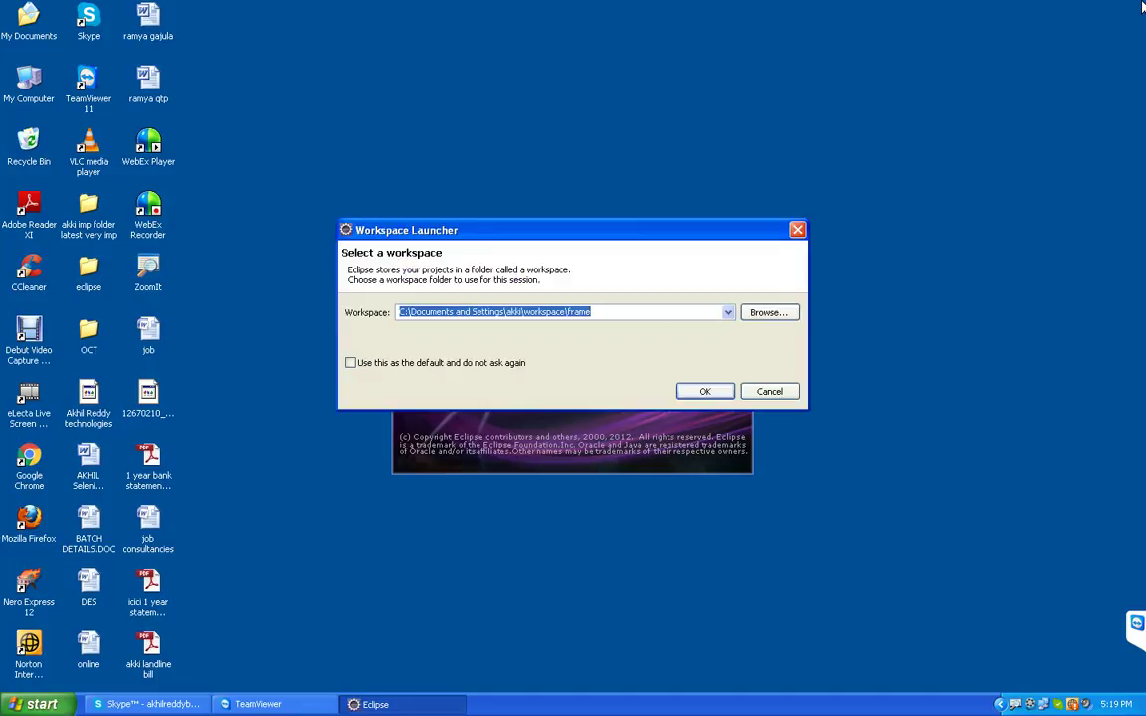
# Replace the last folder of the workspace path with webdriver and open Eclipse in that workspace.
pyautogui.click(594, 314)
pyautogui.press('BackSpace')
pyautogui.press('BackSpace')
pyautogui.press('BackSpace')
pyautogui.press('BackSpace')
pyautogui.press('BackSpace')
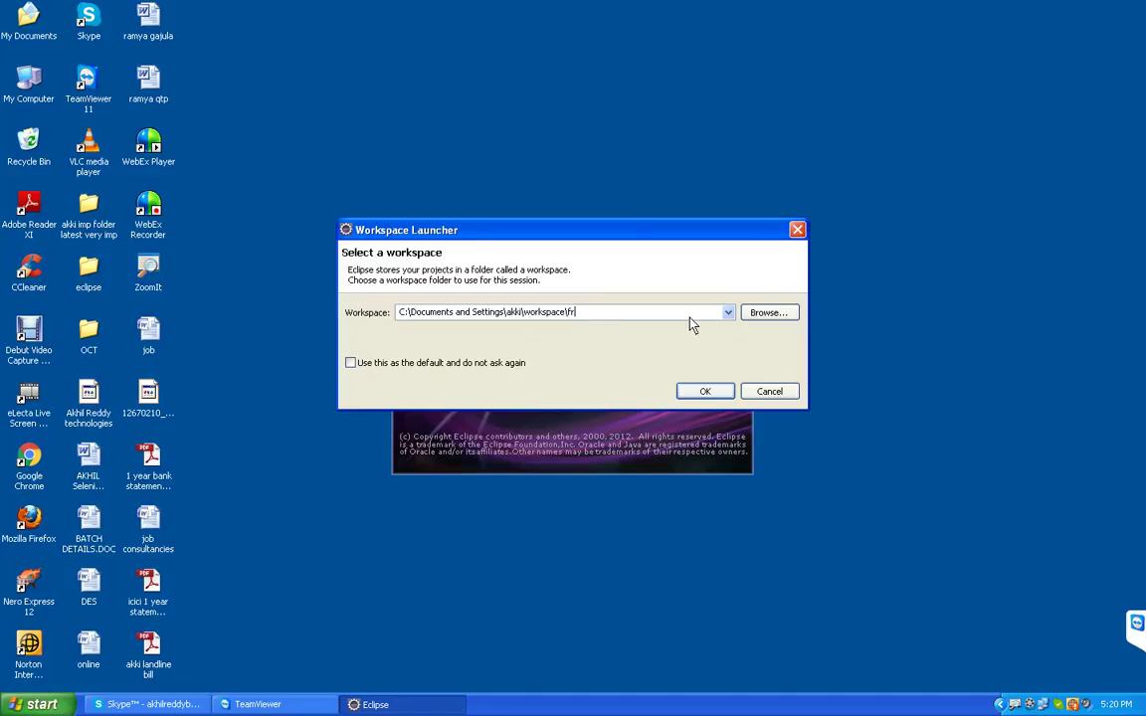
pyautogui.write('webdriver')
pyautogui.click(702, 391)
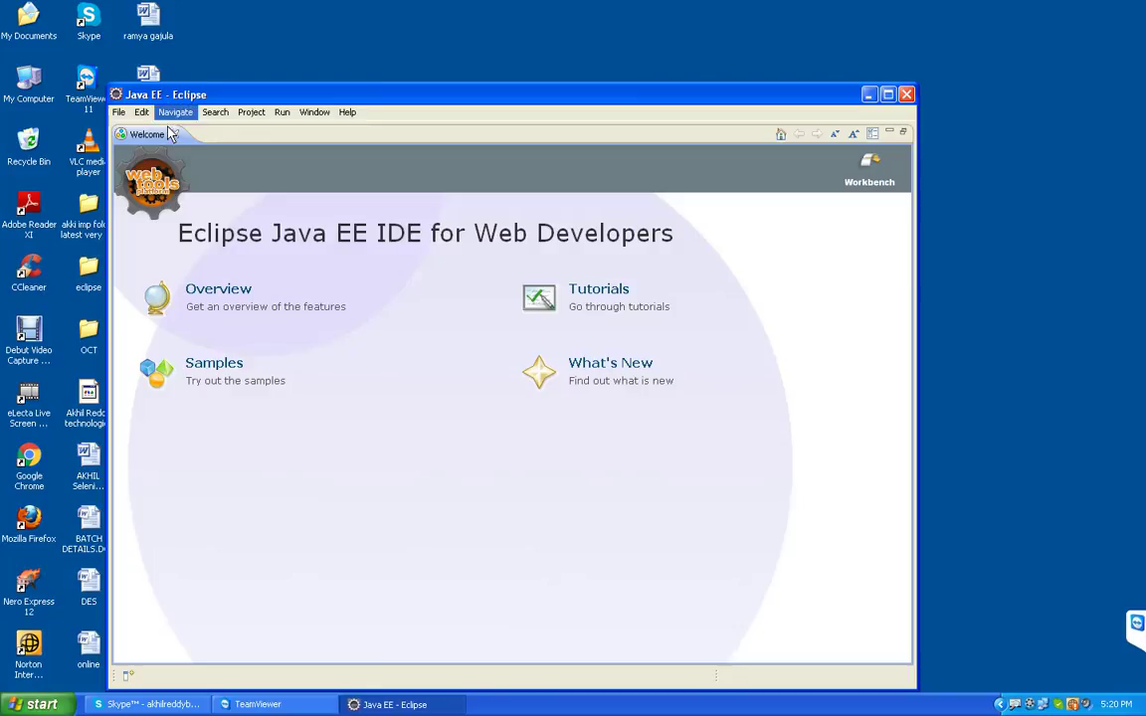
# Close the Welcome page and maximize the Eclipse window.
pyautogui.click(174, 134)
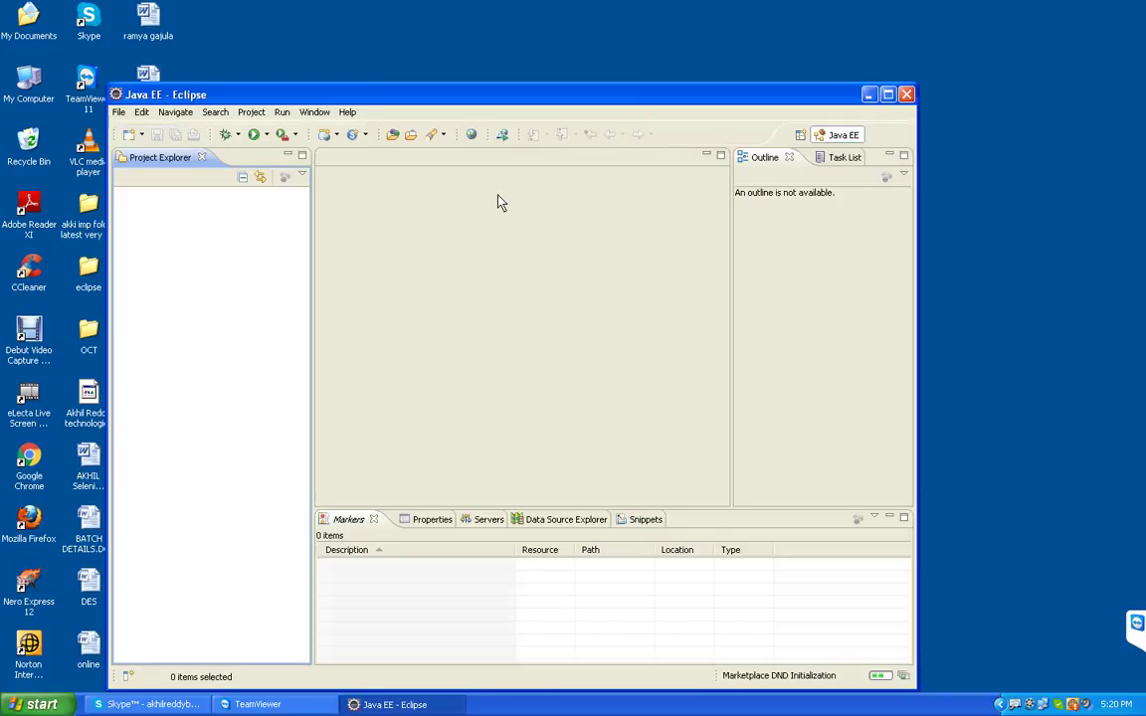
pyautogui.click(889, 96)
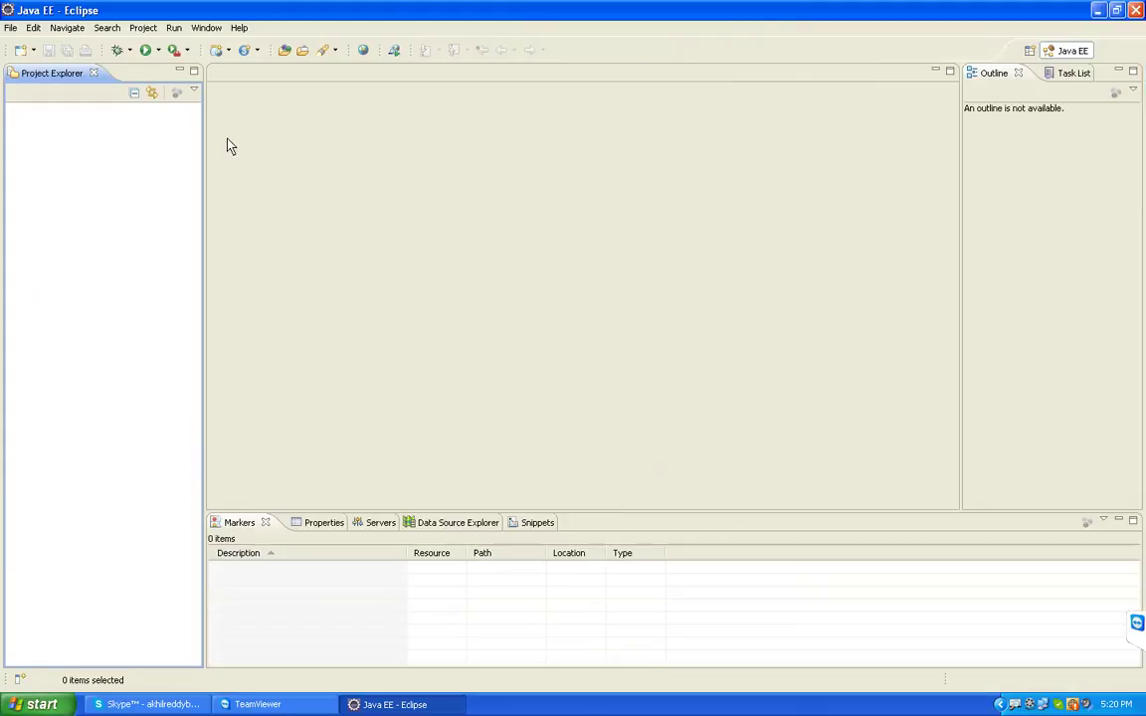
# Create a Java project named wd1 with default settings and decline switching to the Java perspective.
pyautogui.rightClick(43, 121)
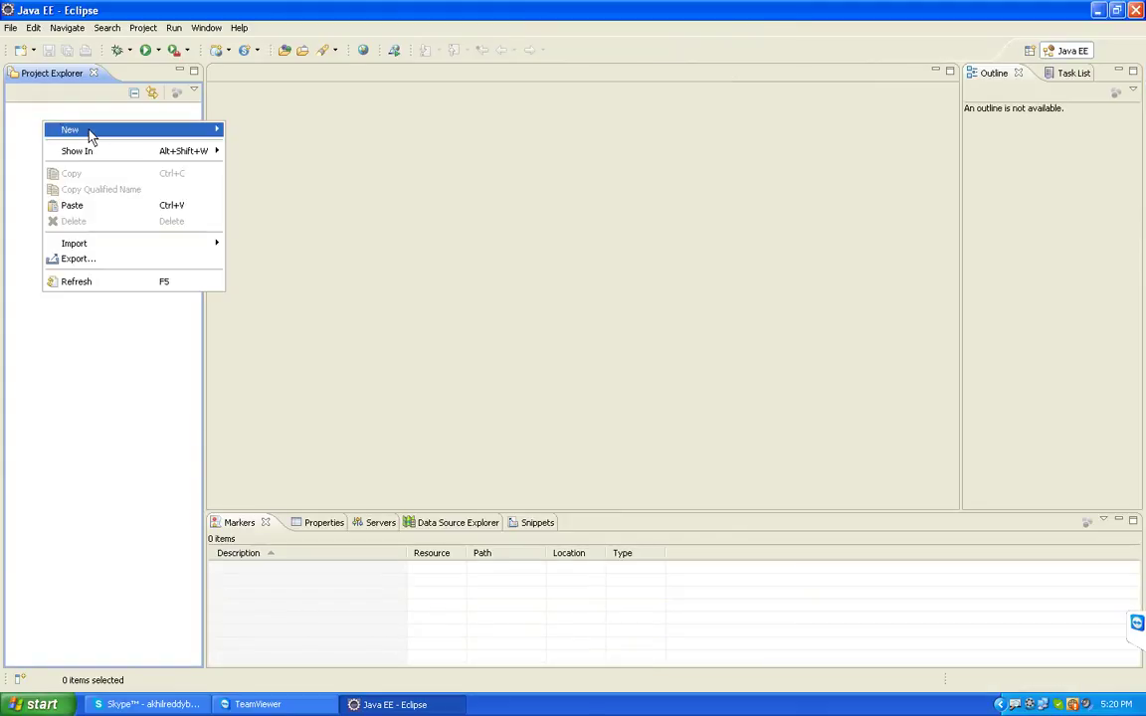
pyautogui.moveTo(89, 136)
pyautogui.click(253, 131)
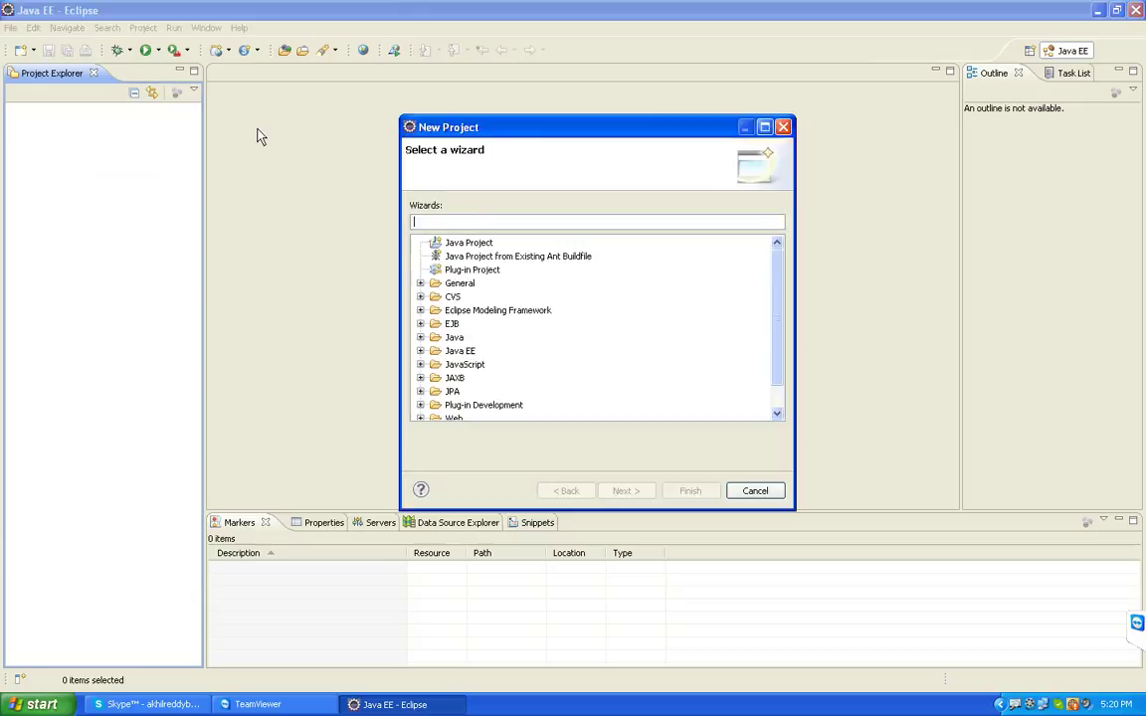
pyautogui.click(487, 242)
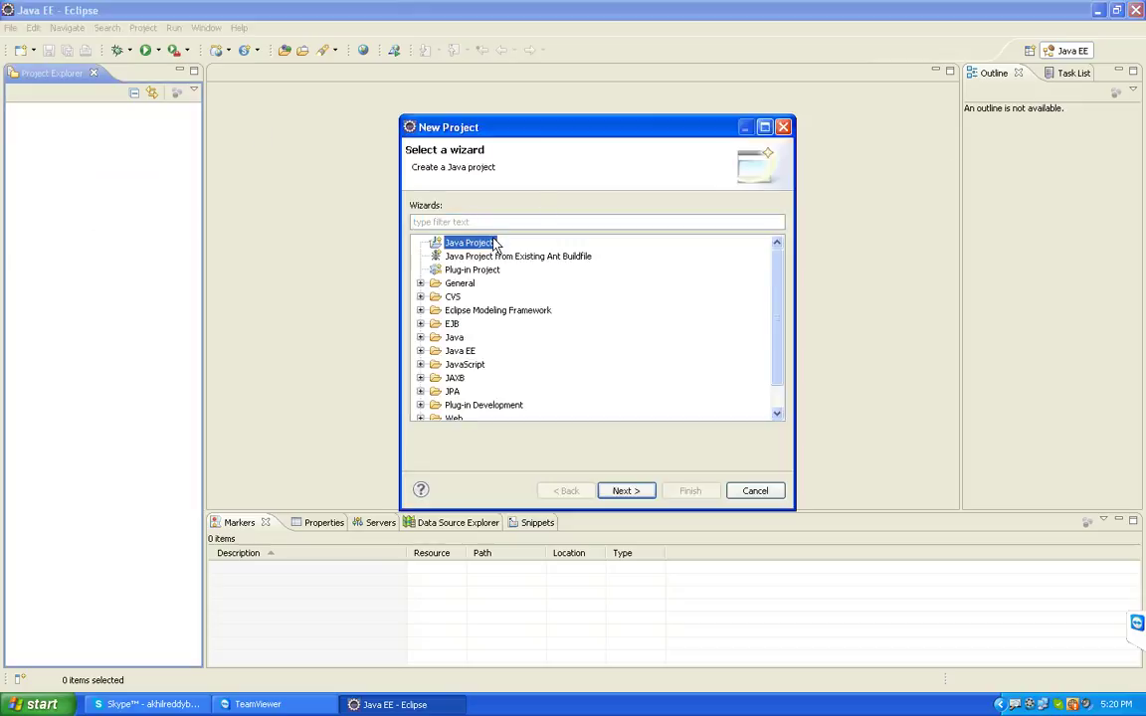
pyautogui.click(630, 494)
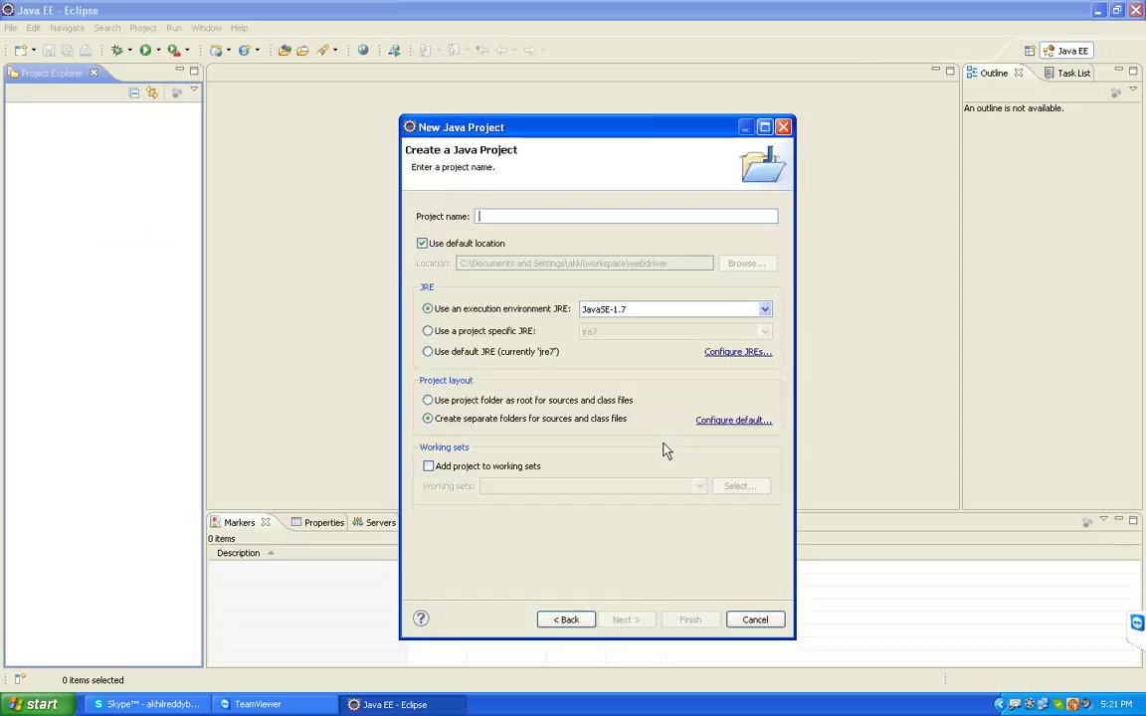
pyautogui.write('wd1')
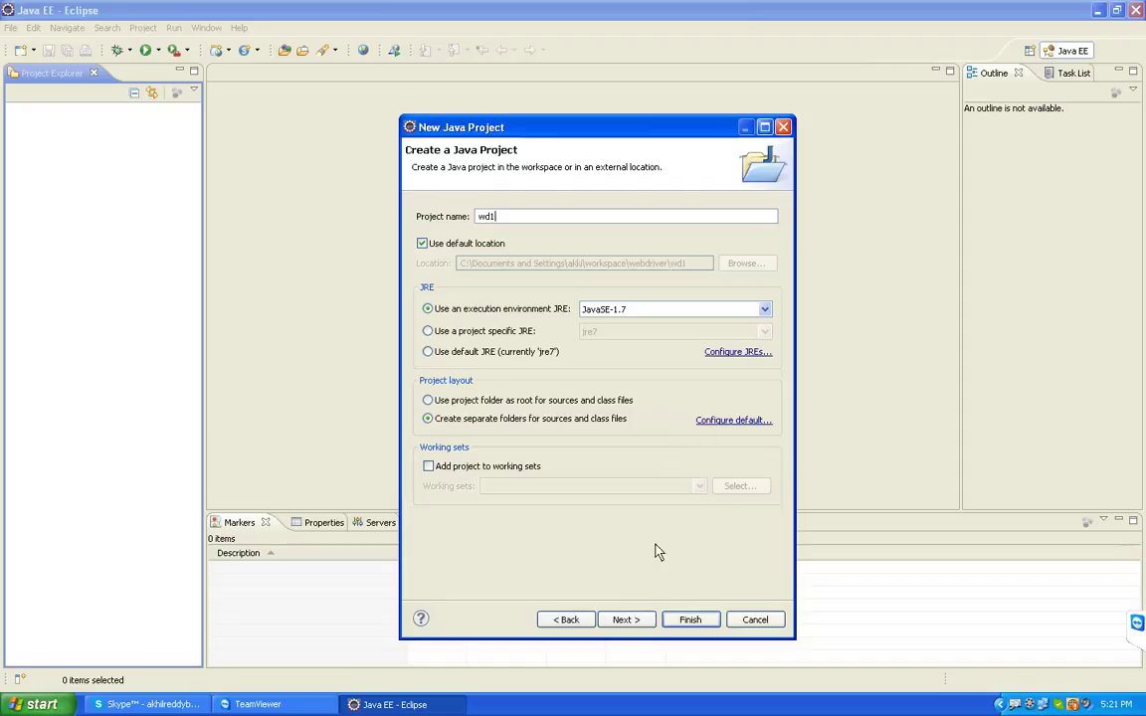
pyautogui.click(689, 620)
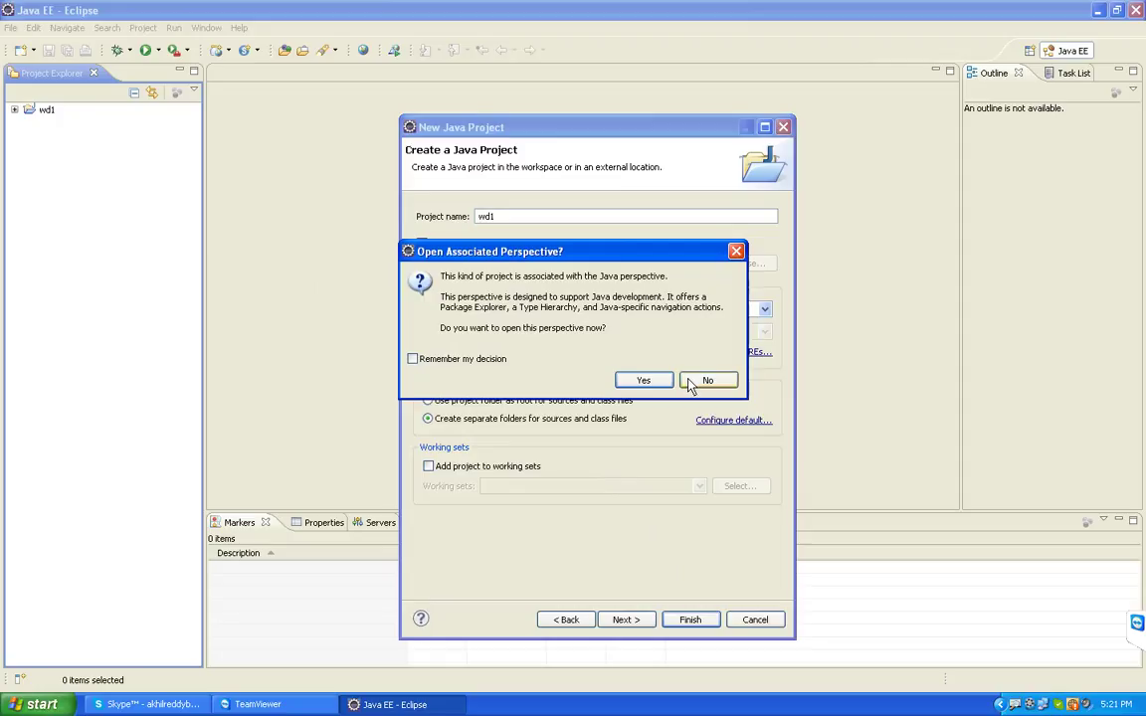
pyautogui.click(707, 381)
# Open the Java Build Path properties of the wd1 project and show its libraries.
pyautogui.click(45, 111)
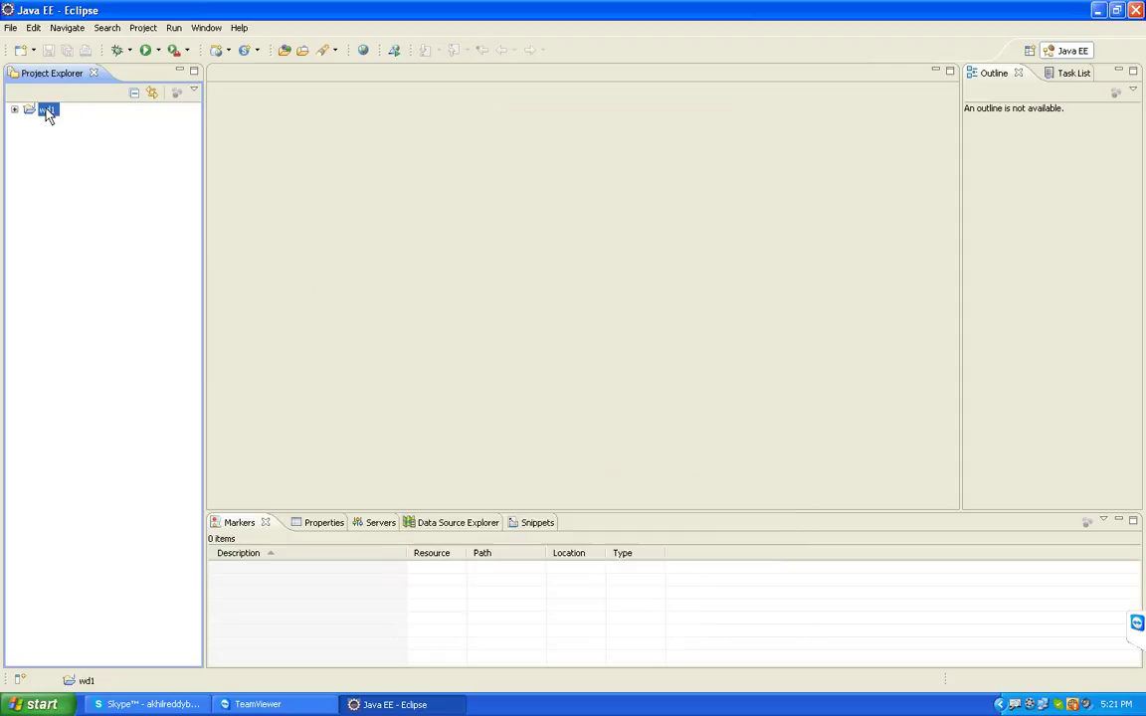
pyautogui.rightClick(48, 115)
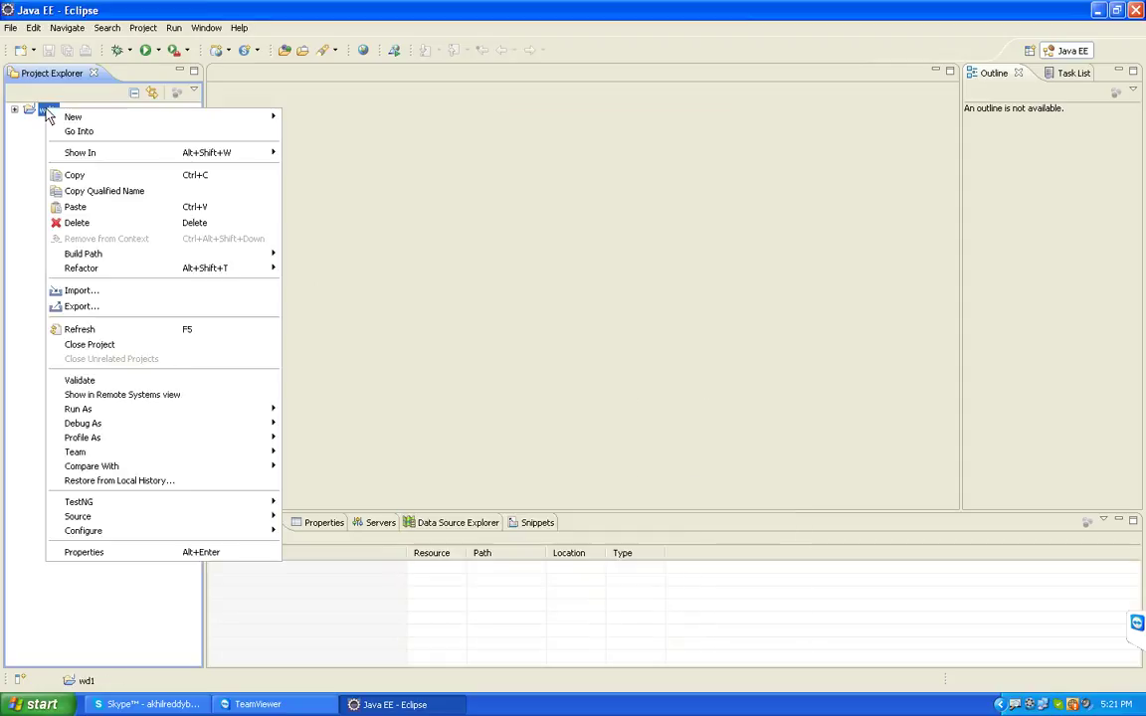
pyautogui.click(111, 553)
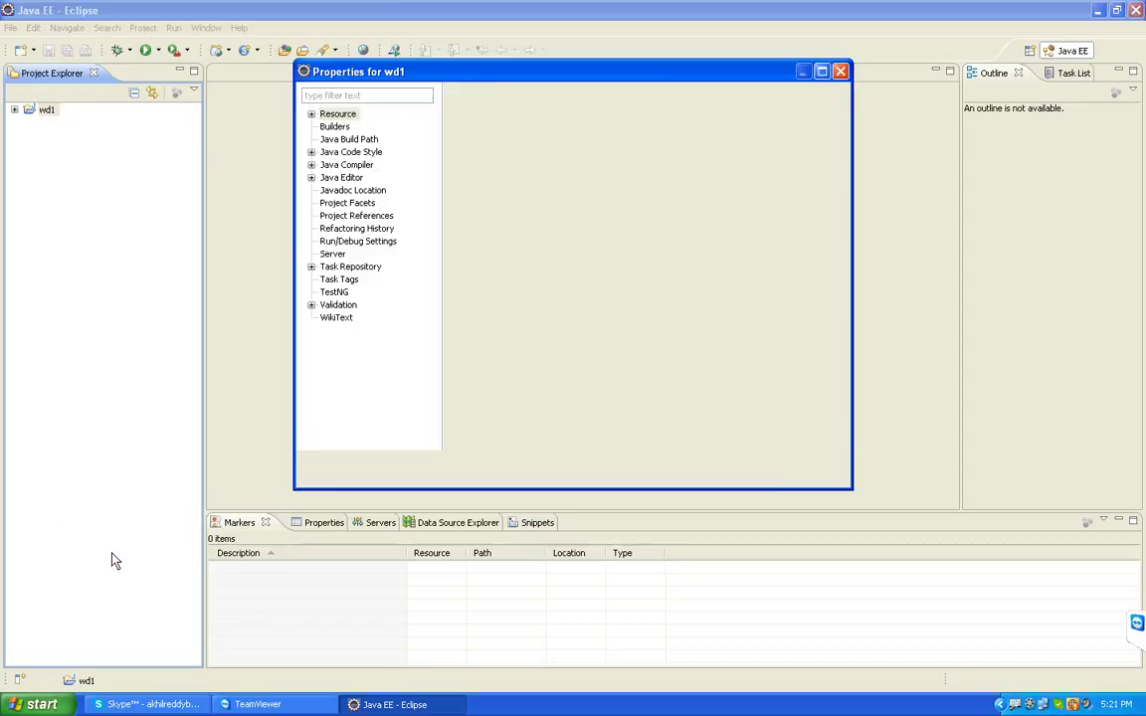
pyautogui.click(348, 141)
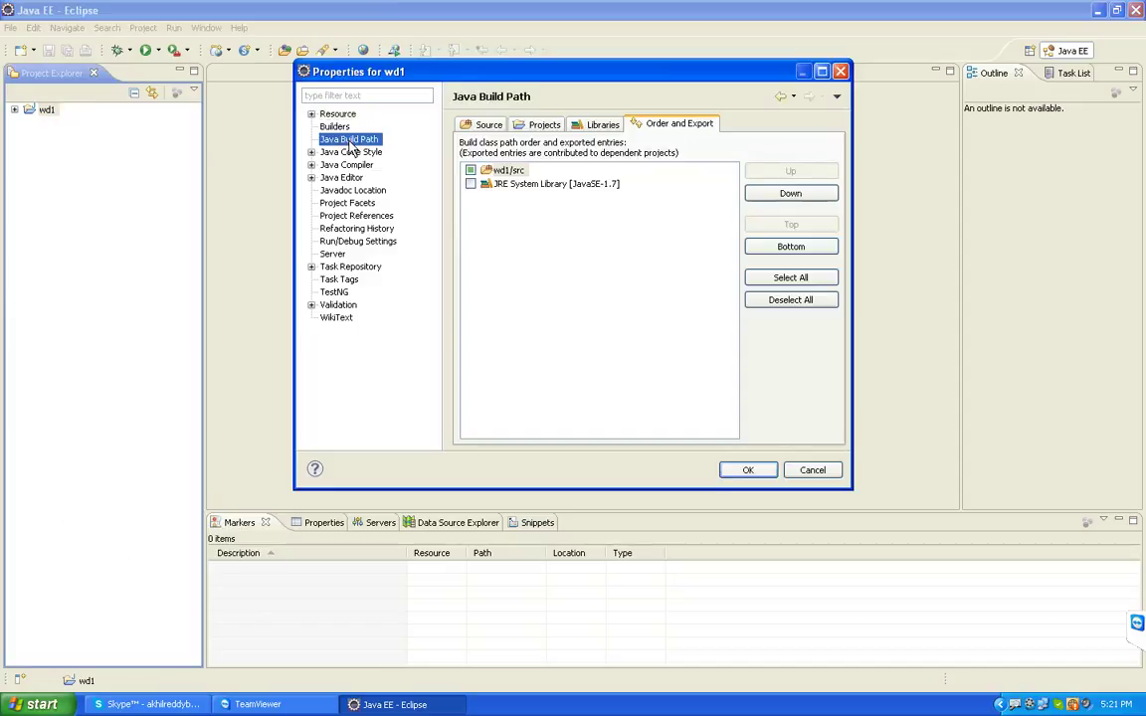
pyautogui.click(596, 125)
# Add all JAR files from the libs folder of selenium-2.21.0, in the desktop's important files folder, as external JARs and confirm the properties.
pyautogui.click(776, 185)
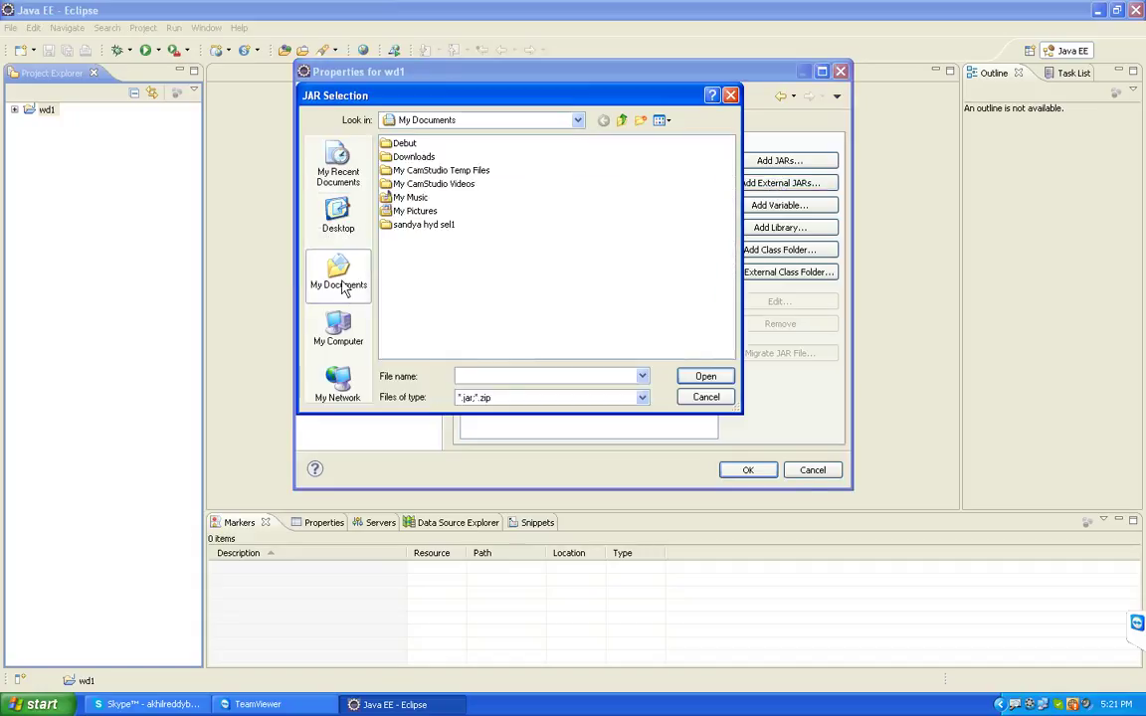
pyautogui.click(321, 207)
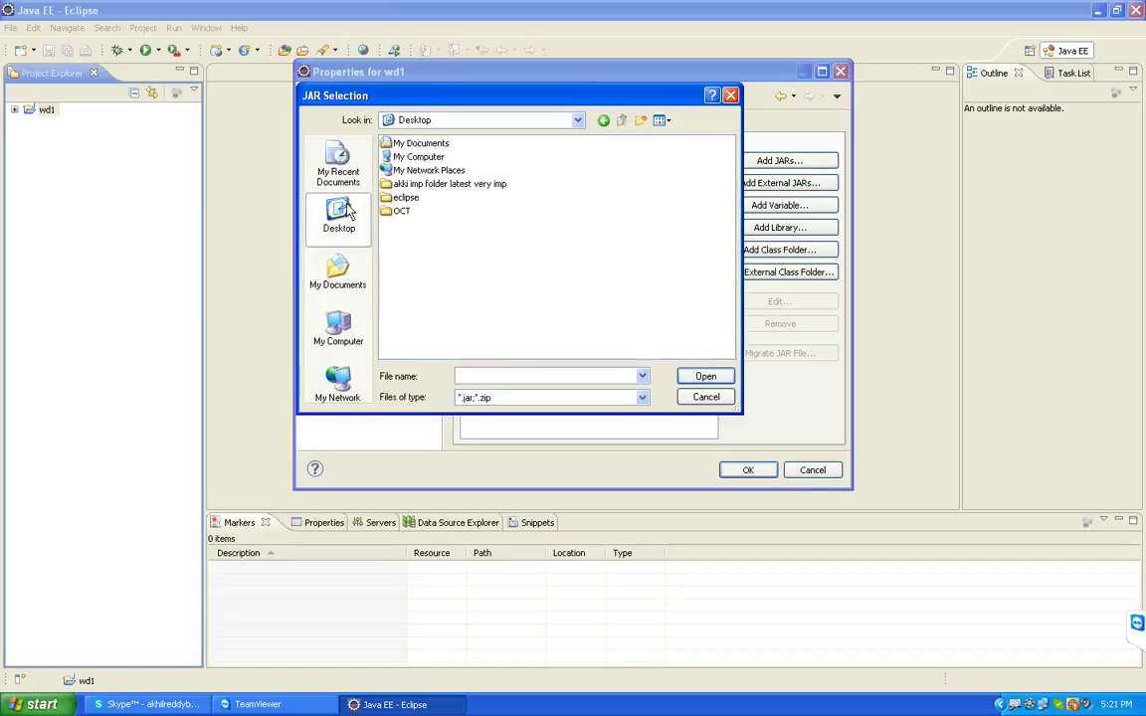
pyautogui.doubleClick(425, 185)
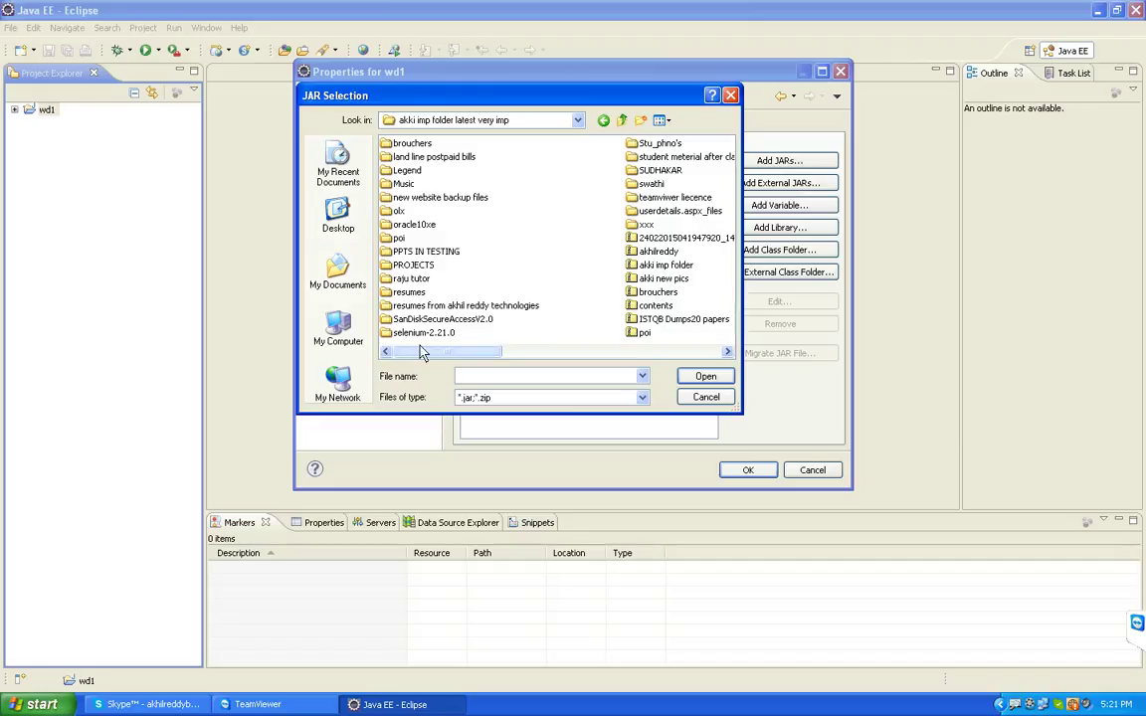
pyautogui.click(428, 334)
pyautogui.doubleClick(427, 333)
pyautogui.doubleClick(402, 144)
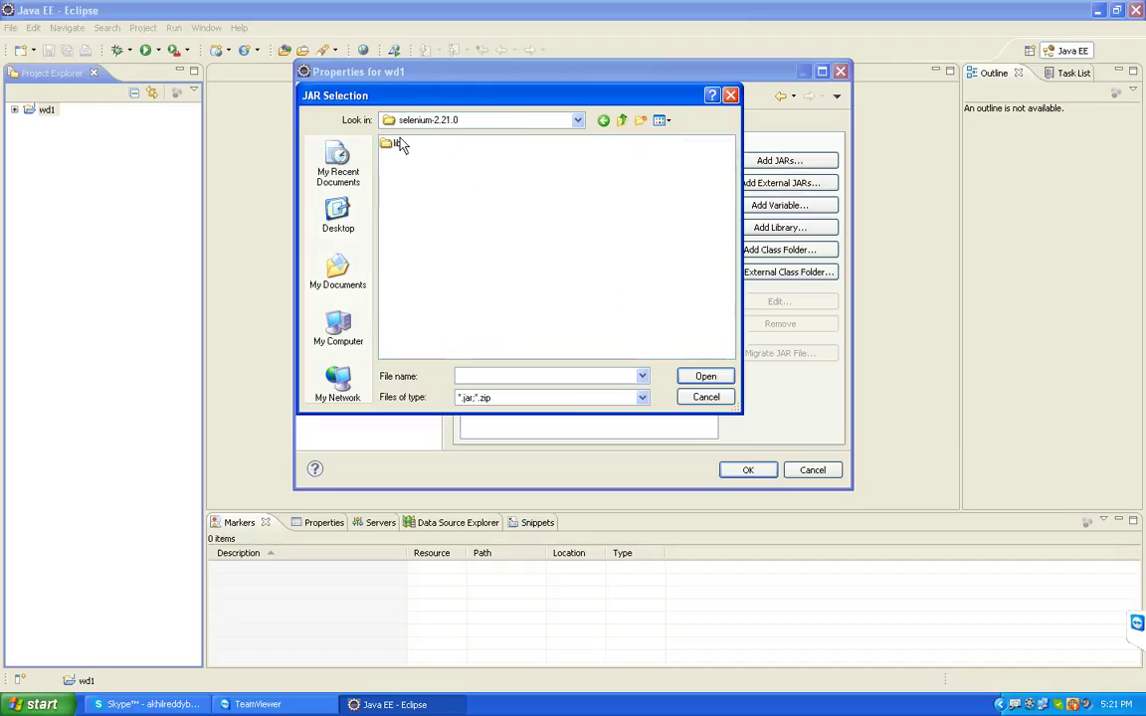
pyautogui.doubleClick(399, 145)
pyautogui.click(415, 186)
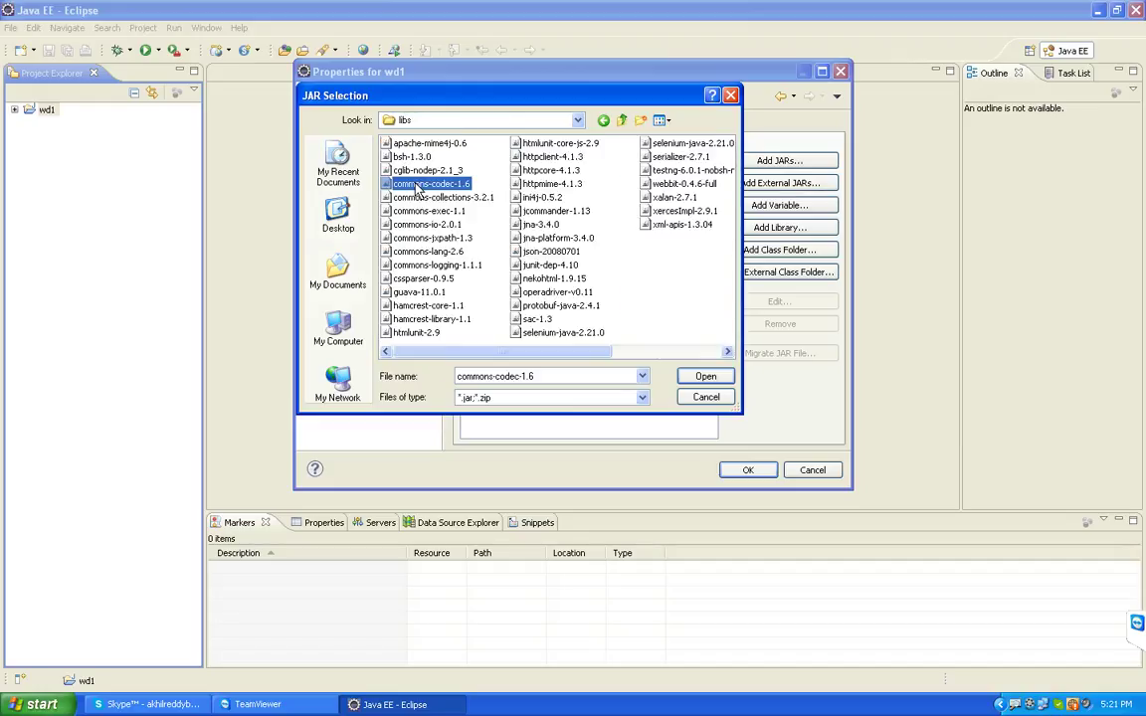
pyautogui.hotkey('ctrl', 'a')
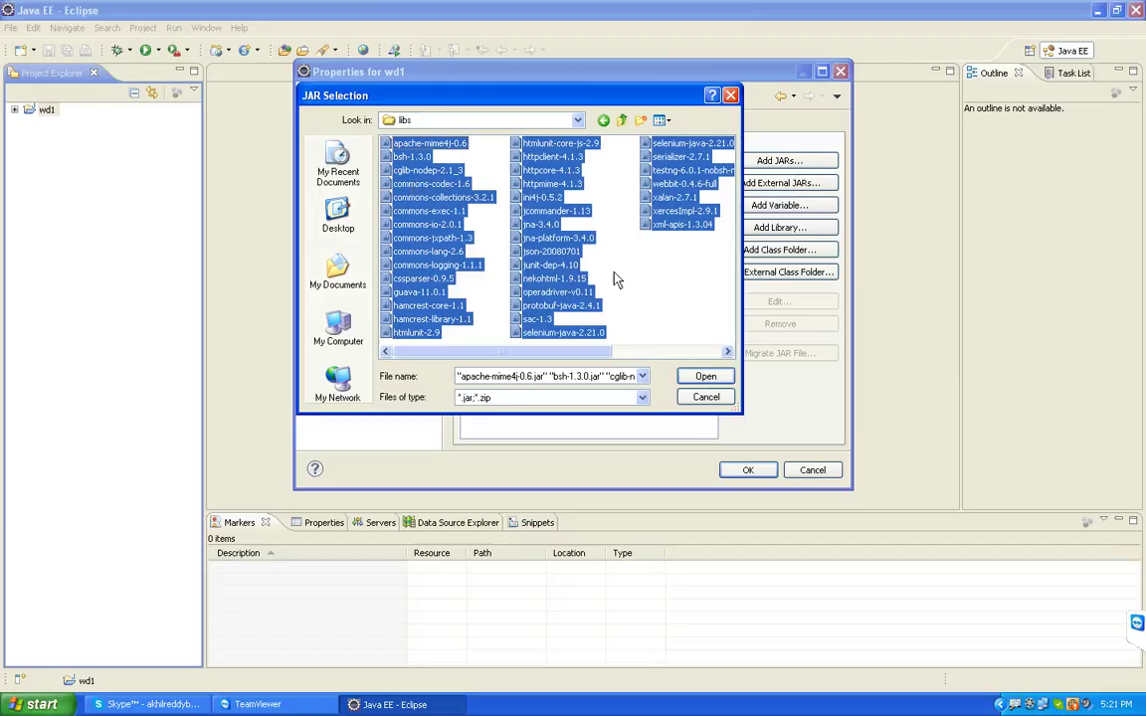
pyautogui.click(723, 383)
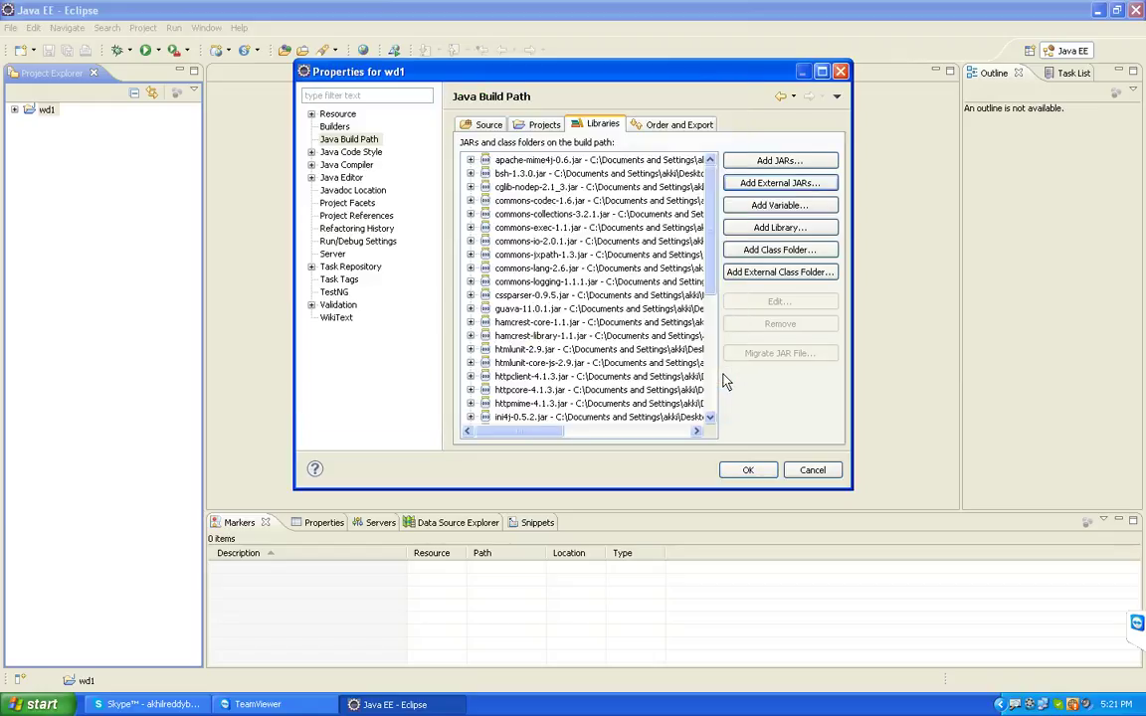
pyautogui.click(748, 471)
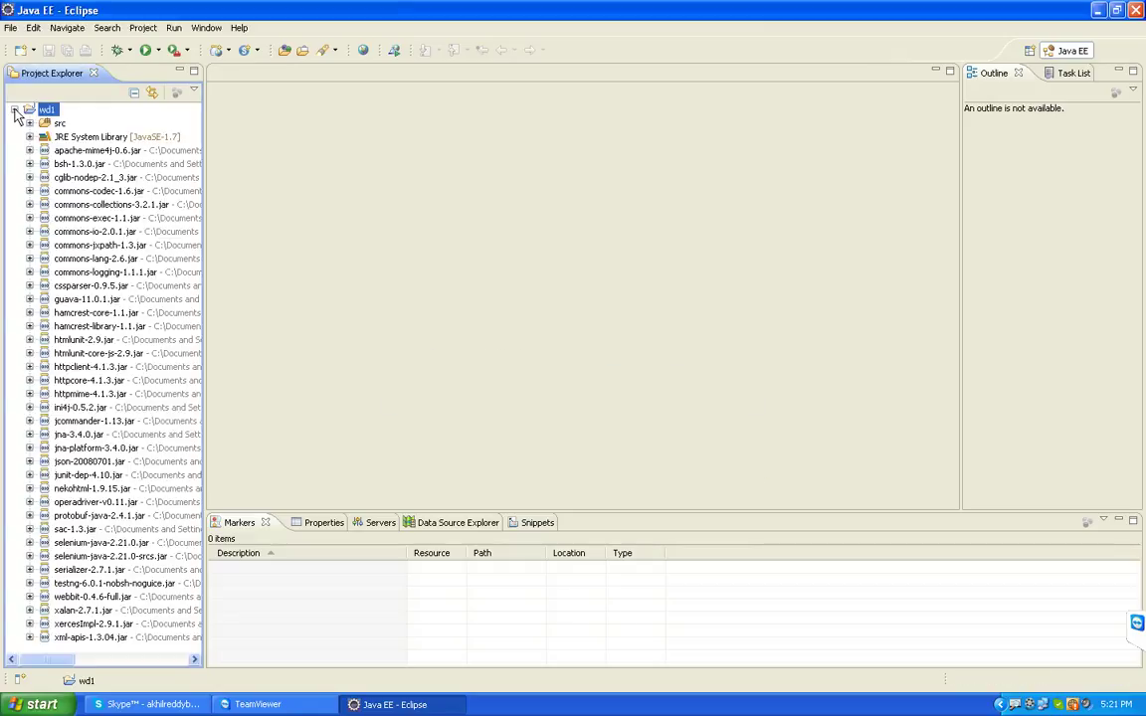
# Create a Java class named wd1111111 in the src folder of wd1, including a public static void main method stub.
pyautogui.click(58, 123)
pyautogui.rightClick(58, 124)
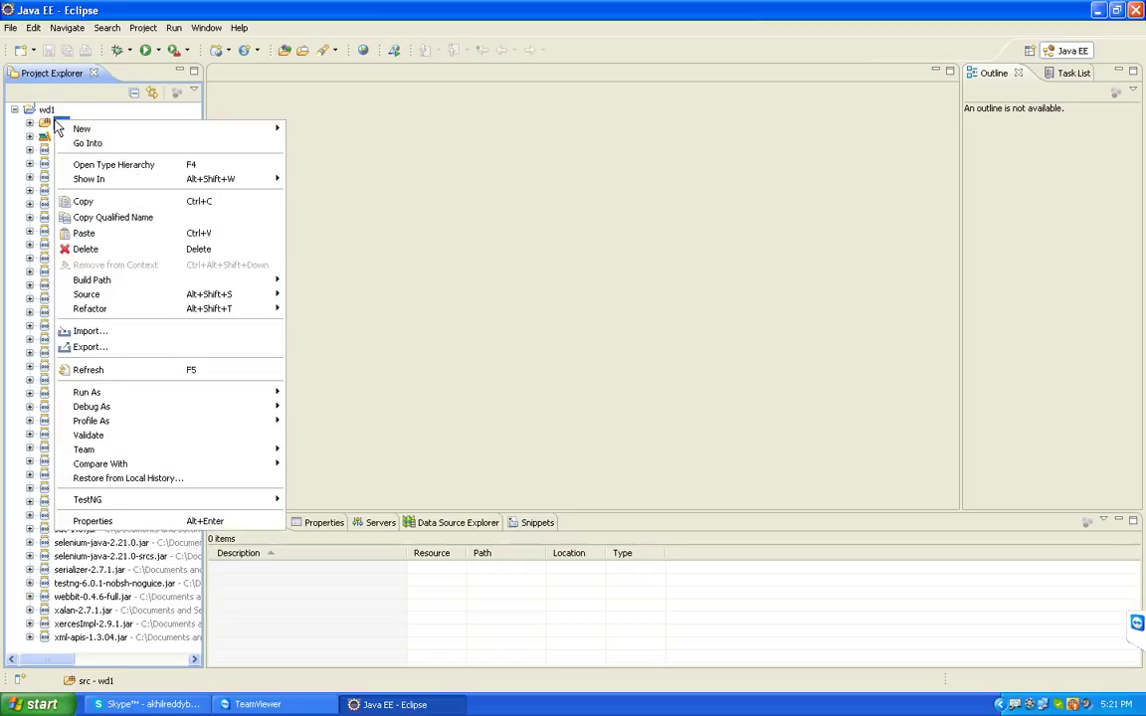
pyautogui.moveTo(111, 128)
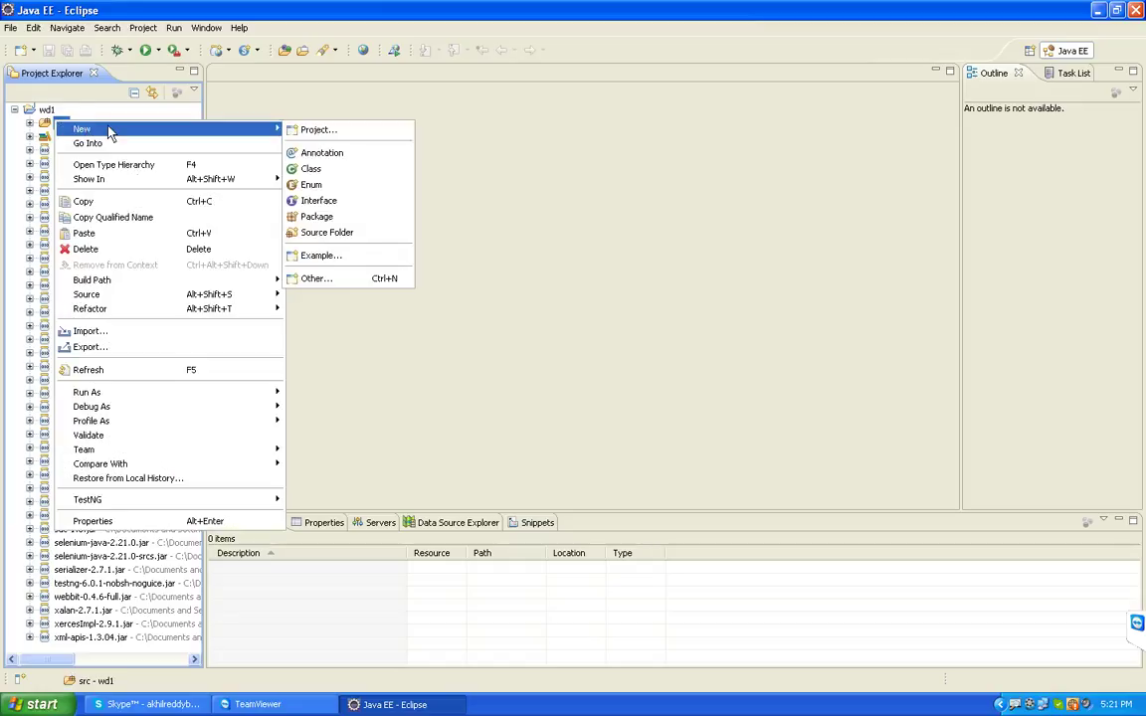
pyautogui.click(323, 169)
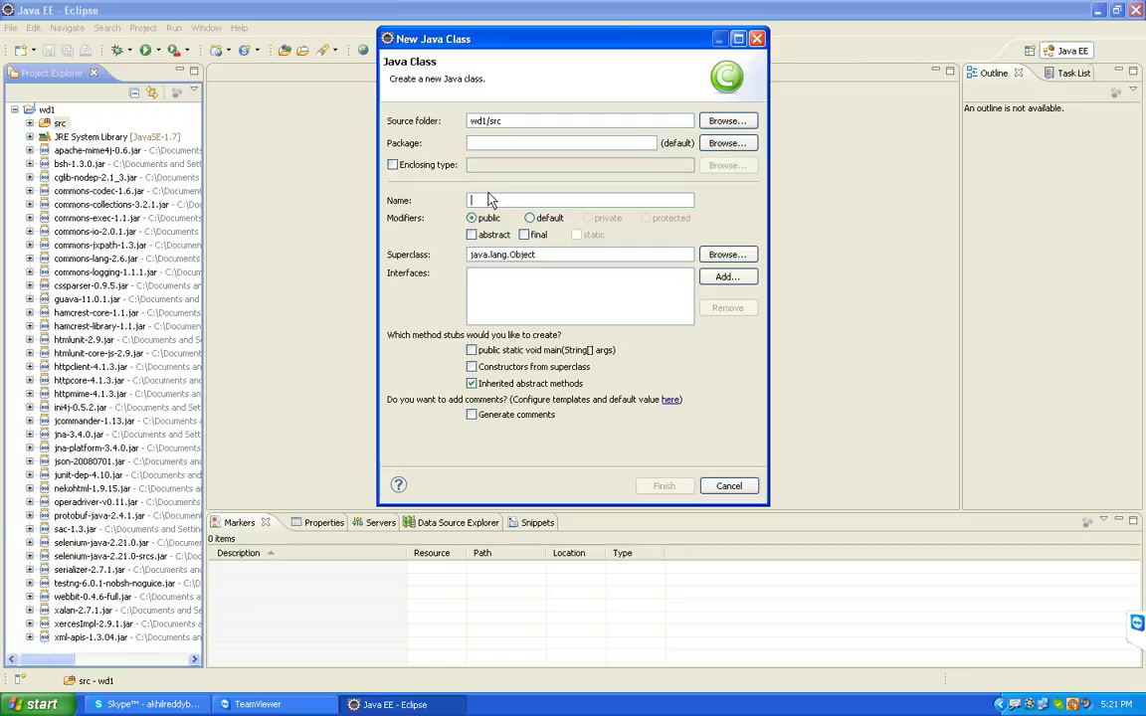
pyautogui.write('wd1')
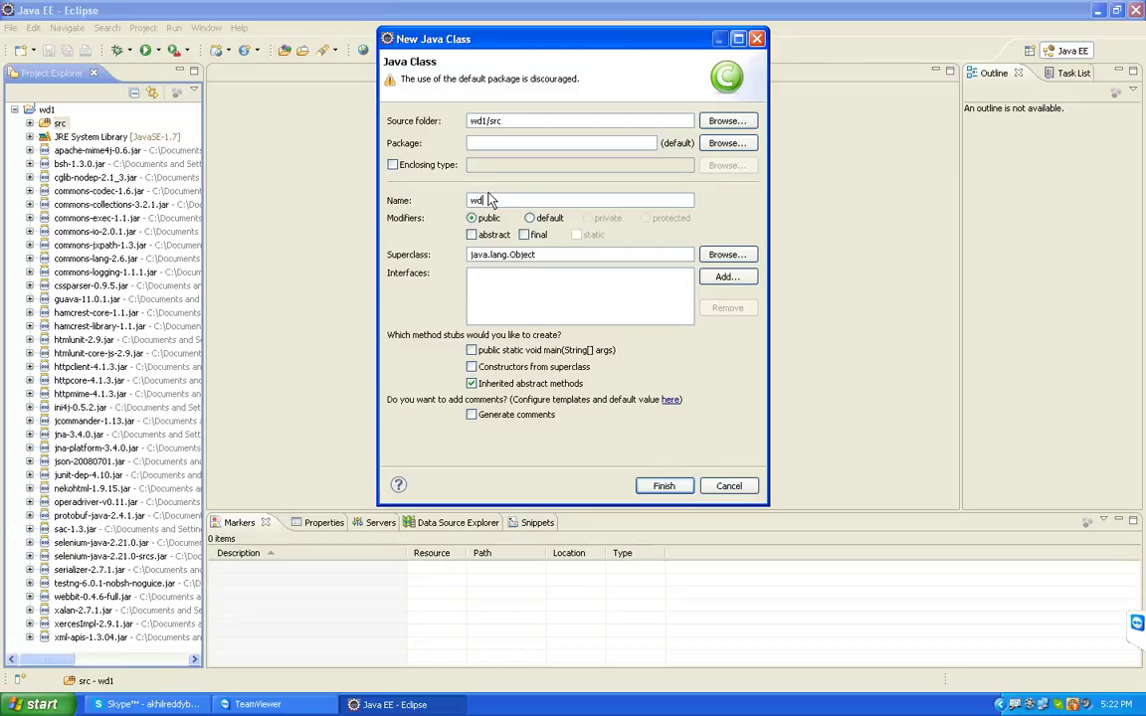
pyautogui.write('111111')
pyautogui.click(472, 350)
pyautogui.click(654, 488)
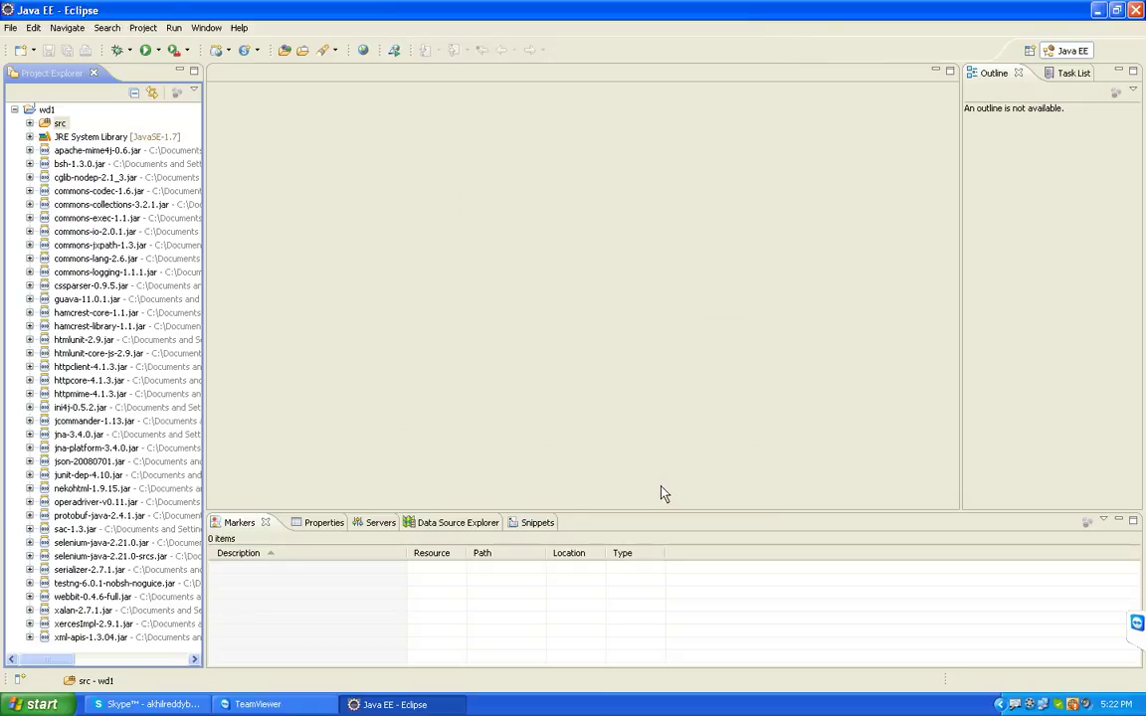
pyautogui.click(502, 574)
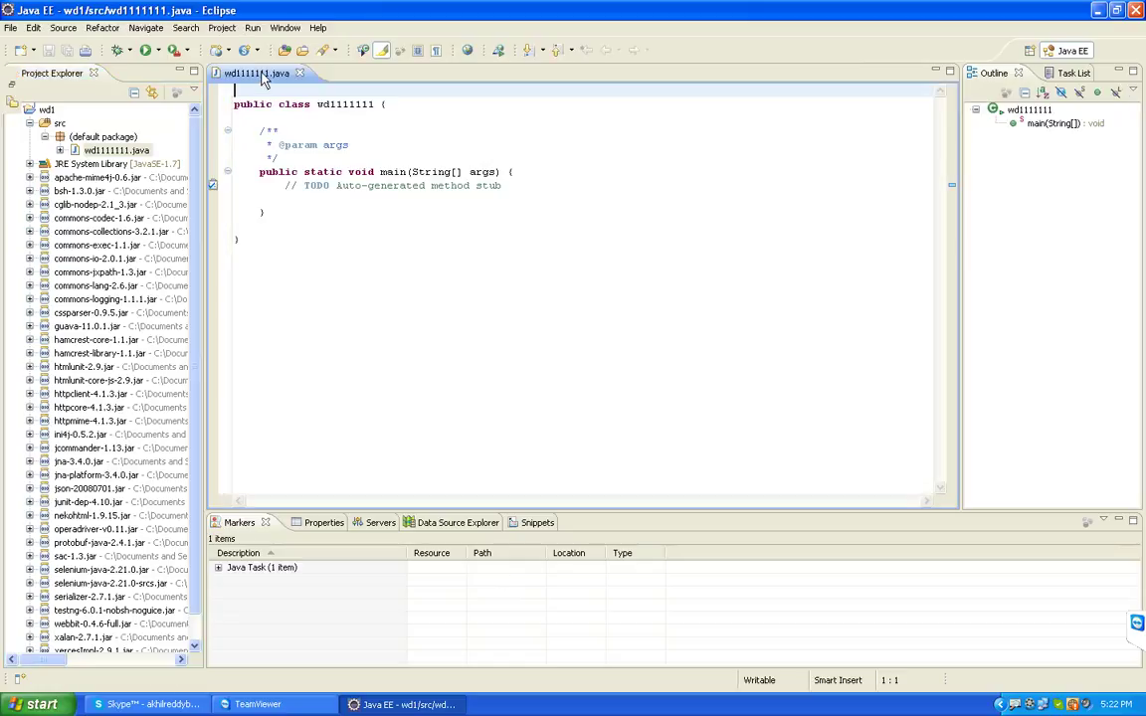
pyautogui.doubleClick(264, 78)
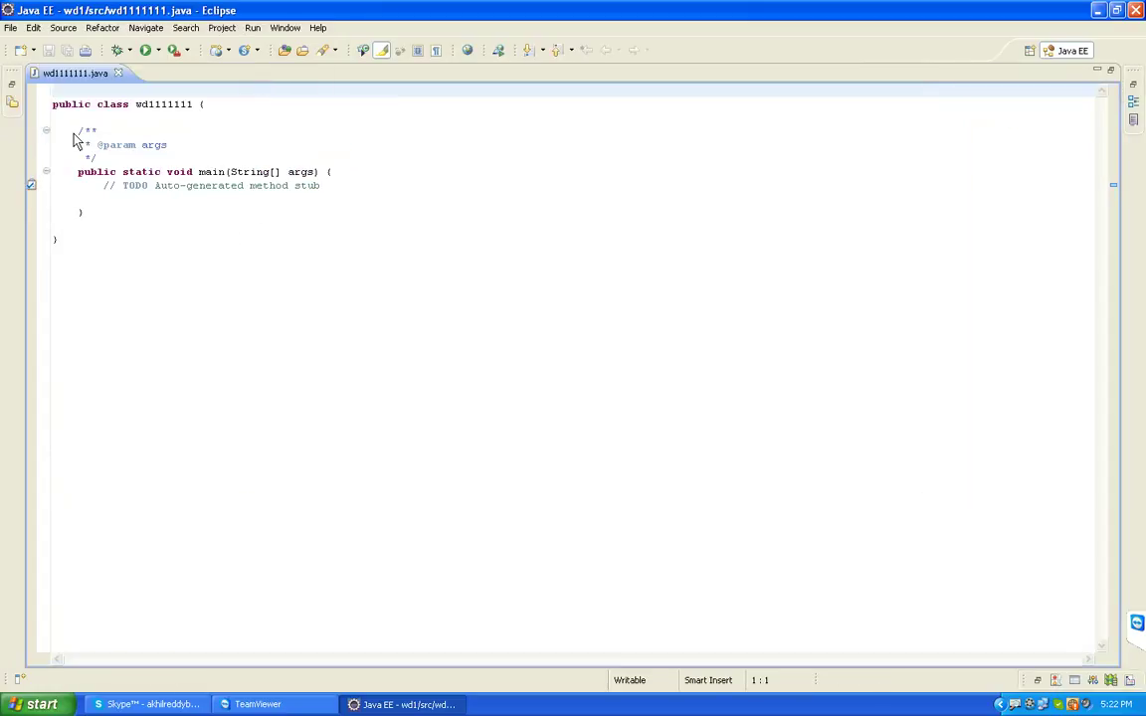
pyautogui.moveTo(74, 140); pyautogui.dragTo(135, 157)
pyautogui.press('Delete')
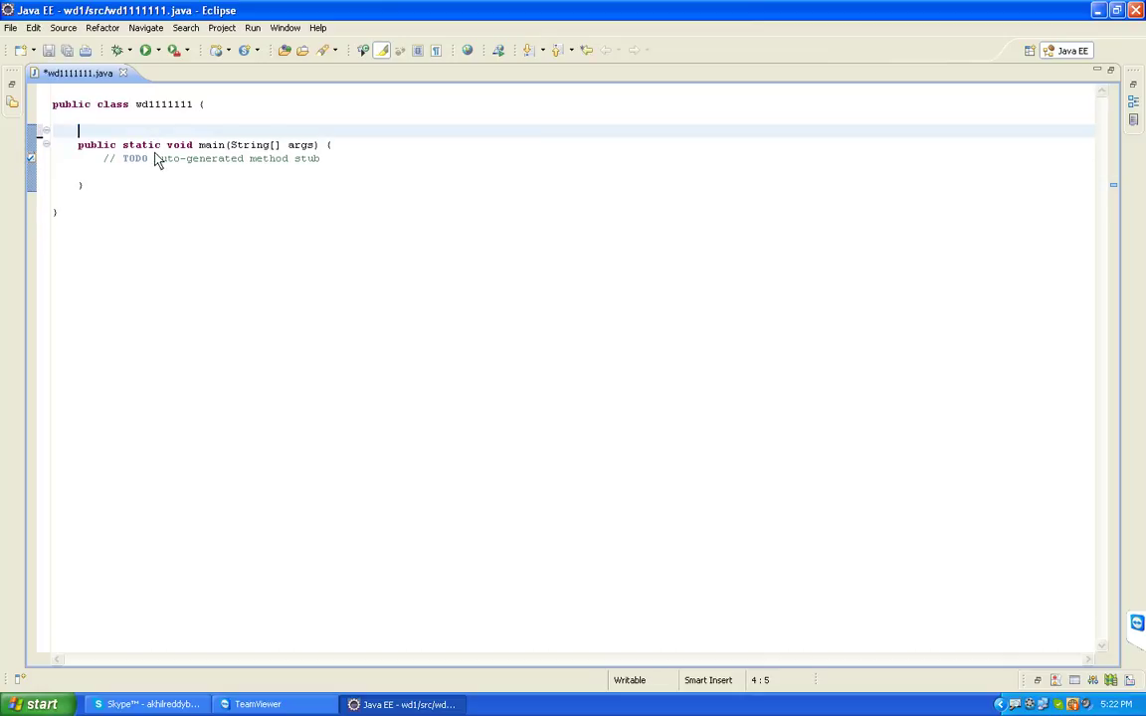
# Set the Java Editor Text Font to size 18 in the Colors and Fonts preferences and apply the change.
pyautogui.click(285, 28)
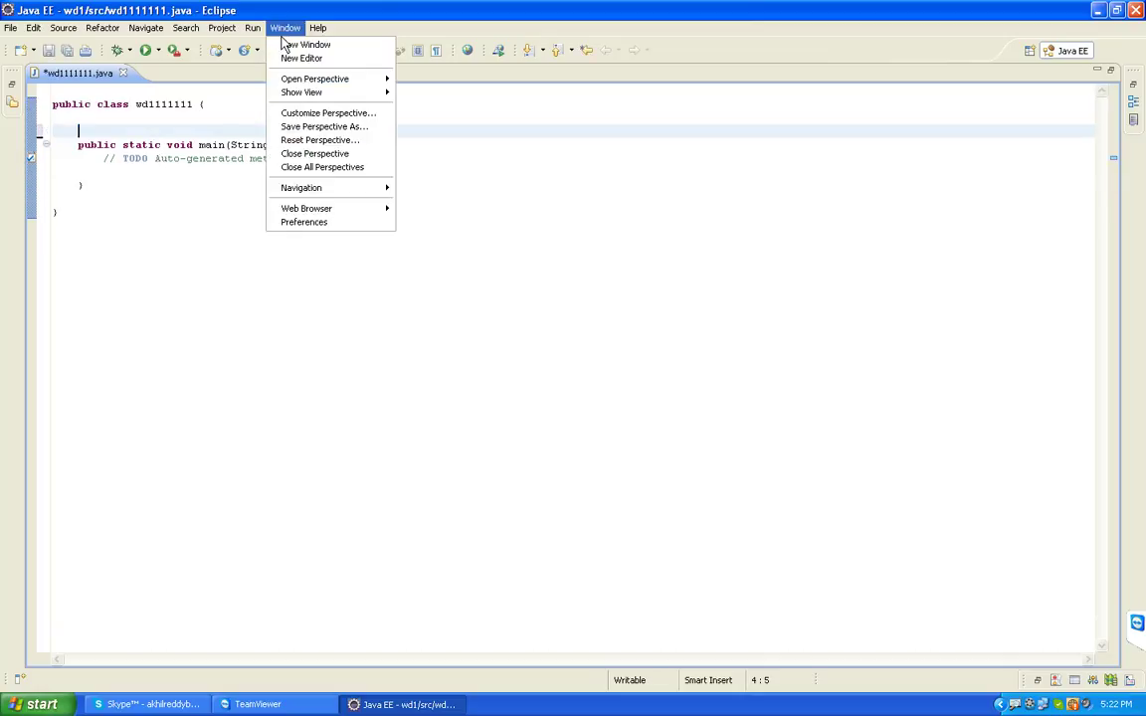
pyautogui.click(304, 222)
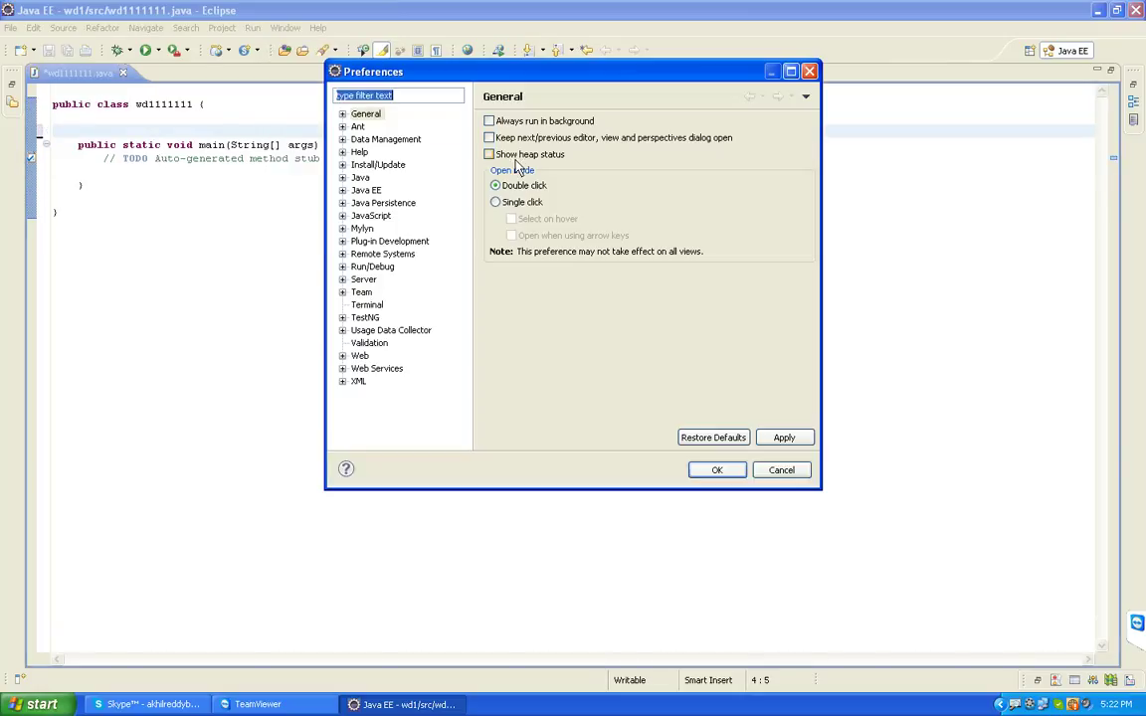
pyautogui.click(342, 115)
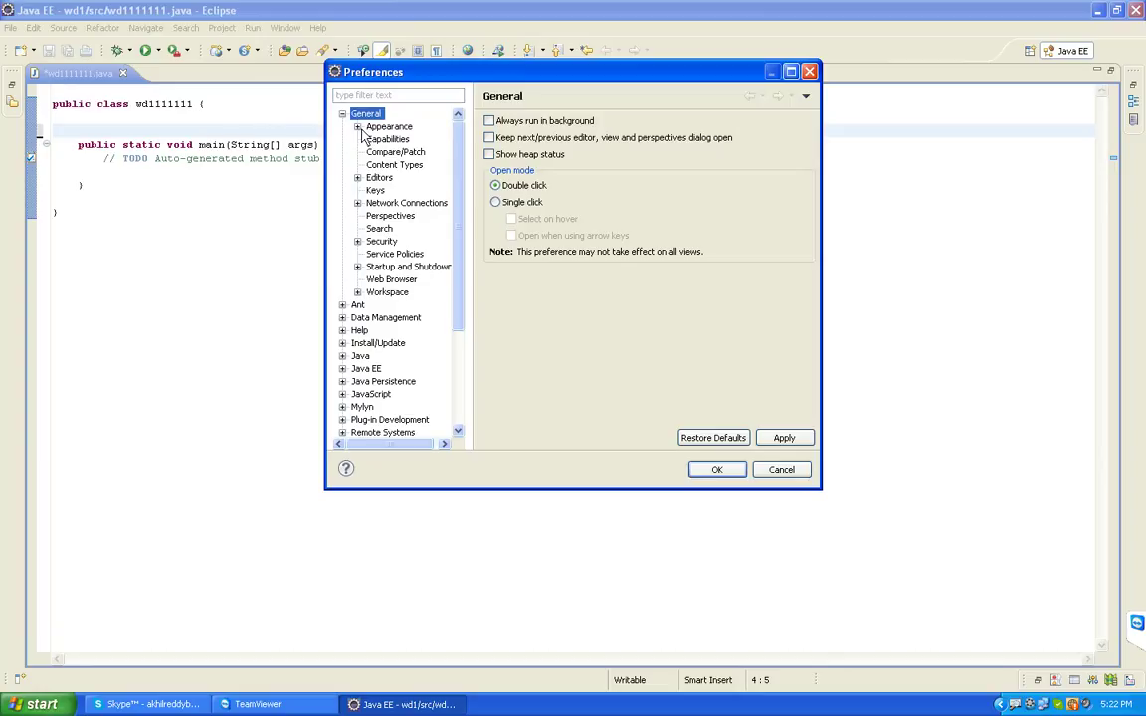
pyautogui.click(357, 128)
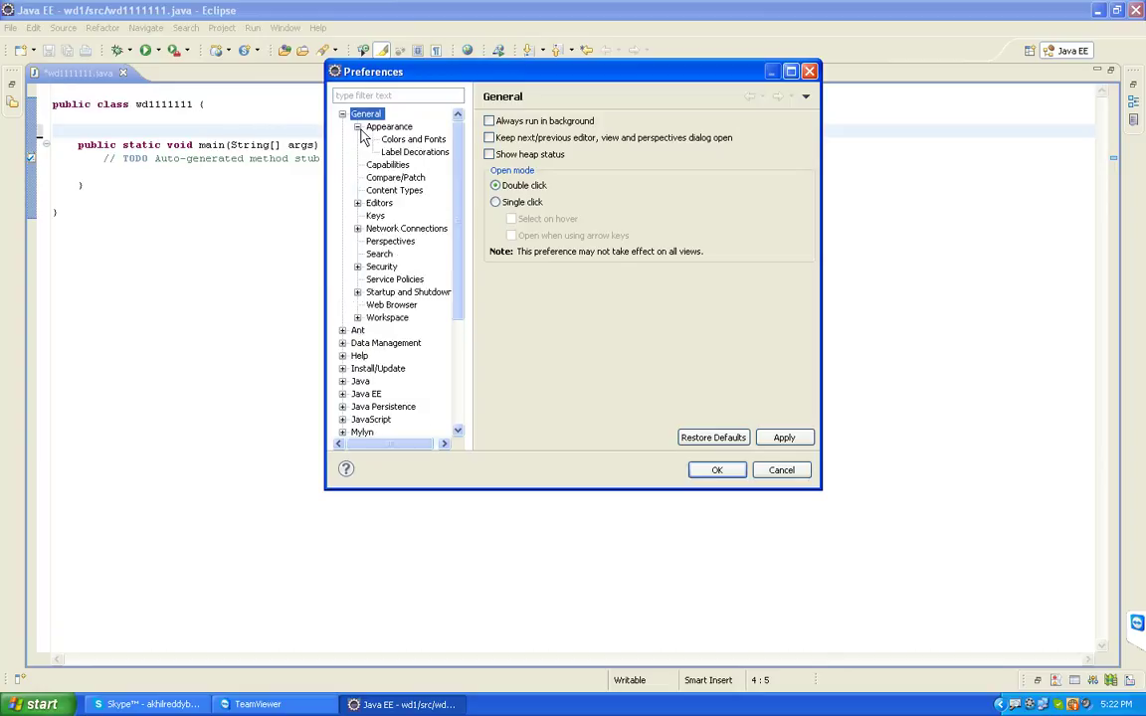
pyautogui.click(416, 138)
pyautogui.click(494, 198)
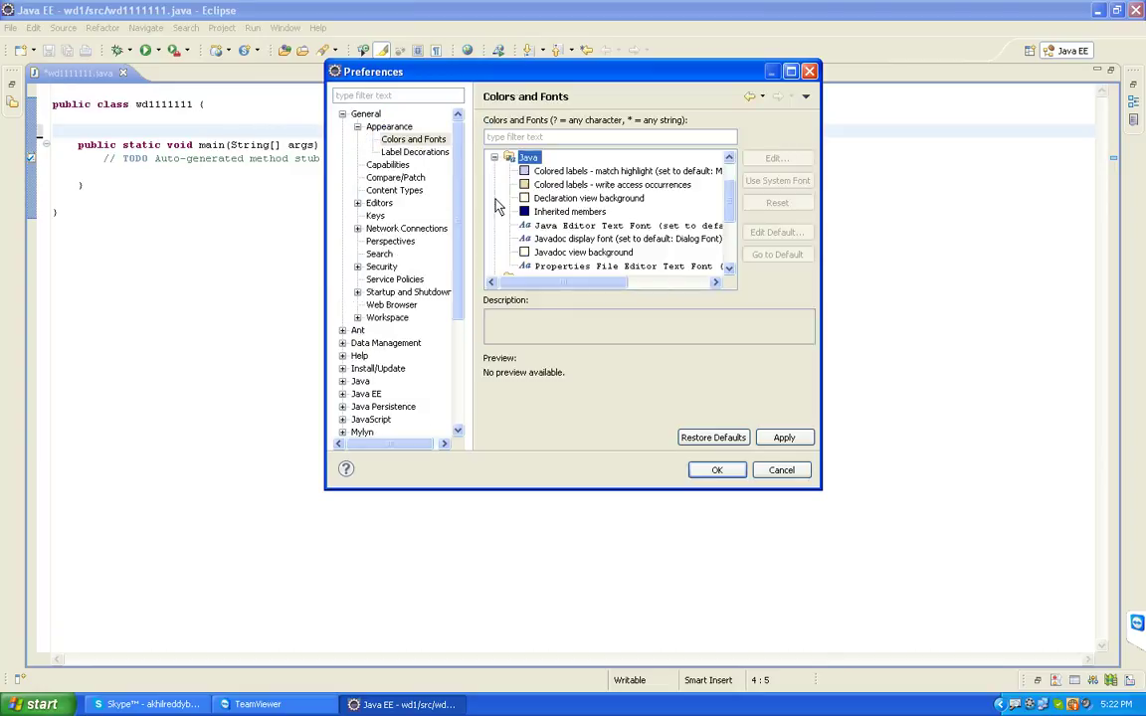
pyautogui.click(594, 228)
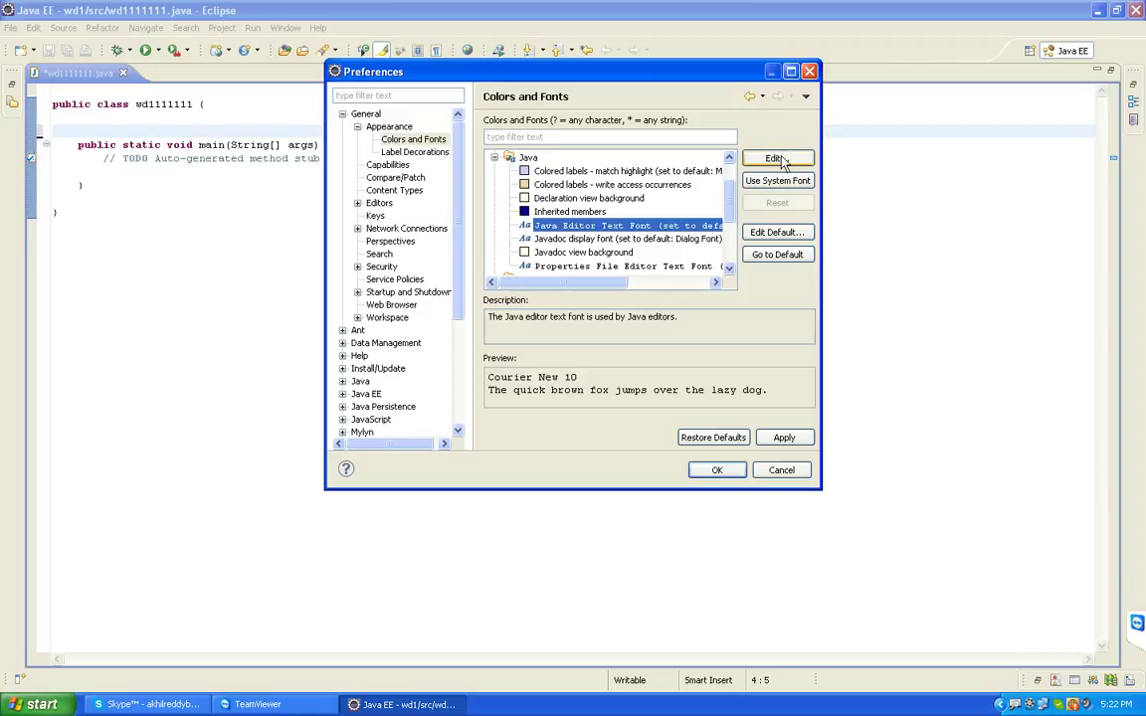
pyautogui.click(776, 158)
pyautogui.click(598, 270)
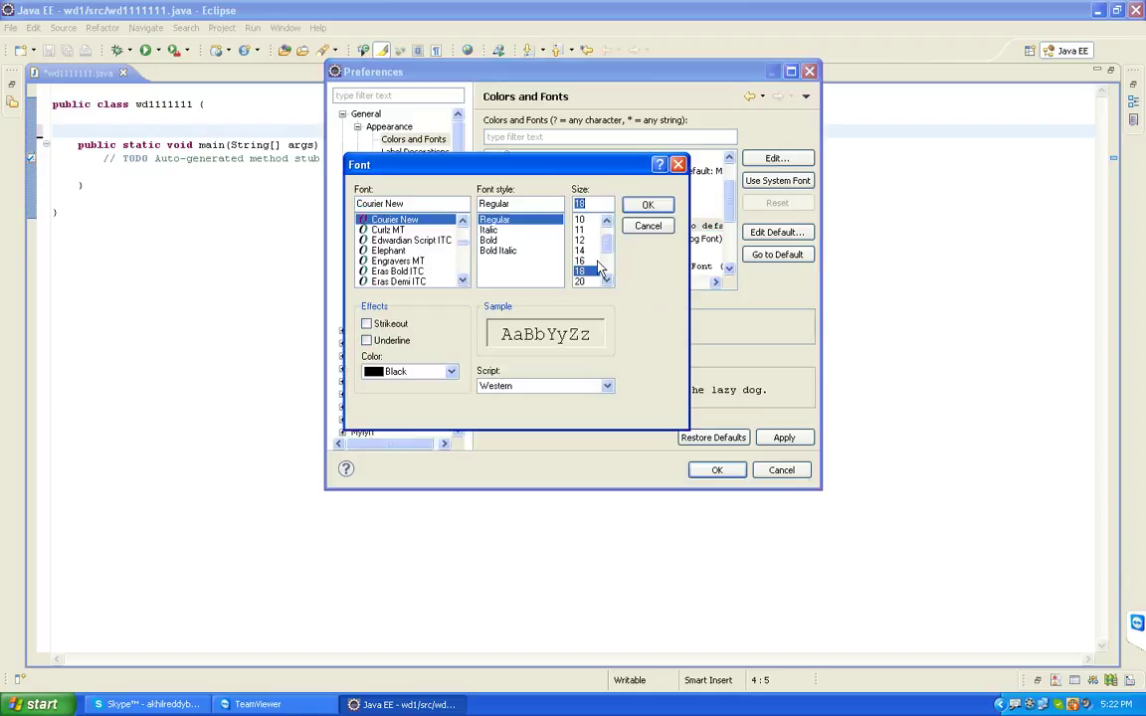
pyautogui.click(647, 205)
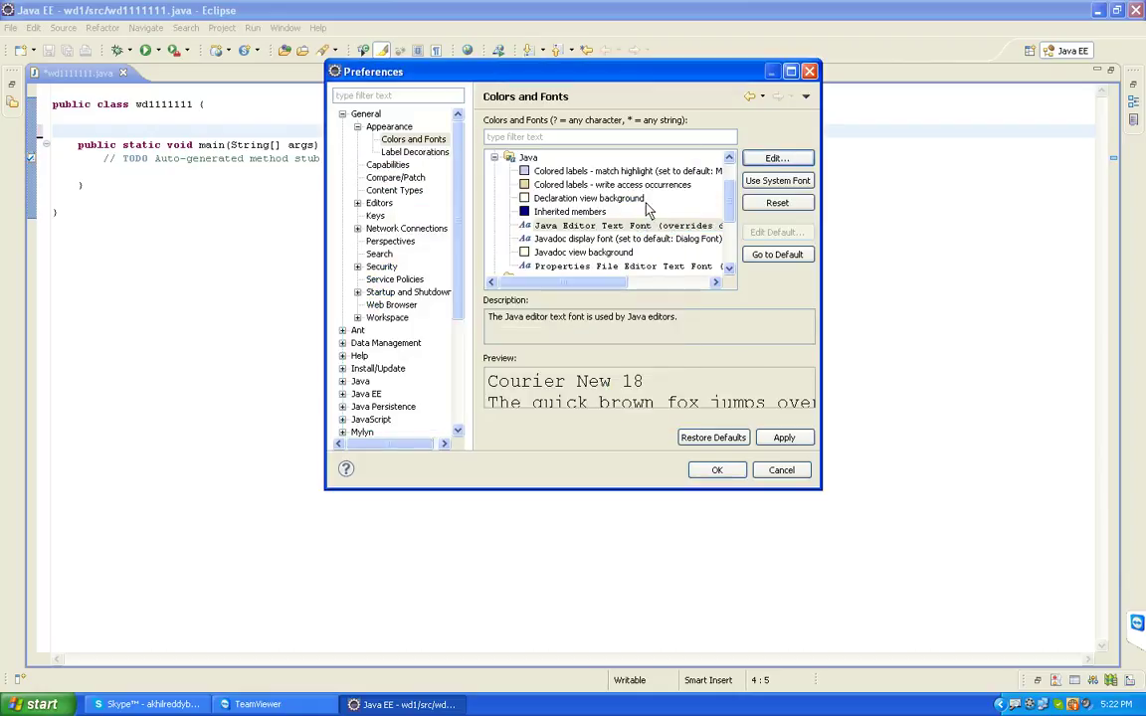
pyautogui.click(784, 439)
pyautogui.click(732, 473)
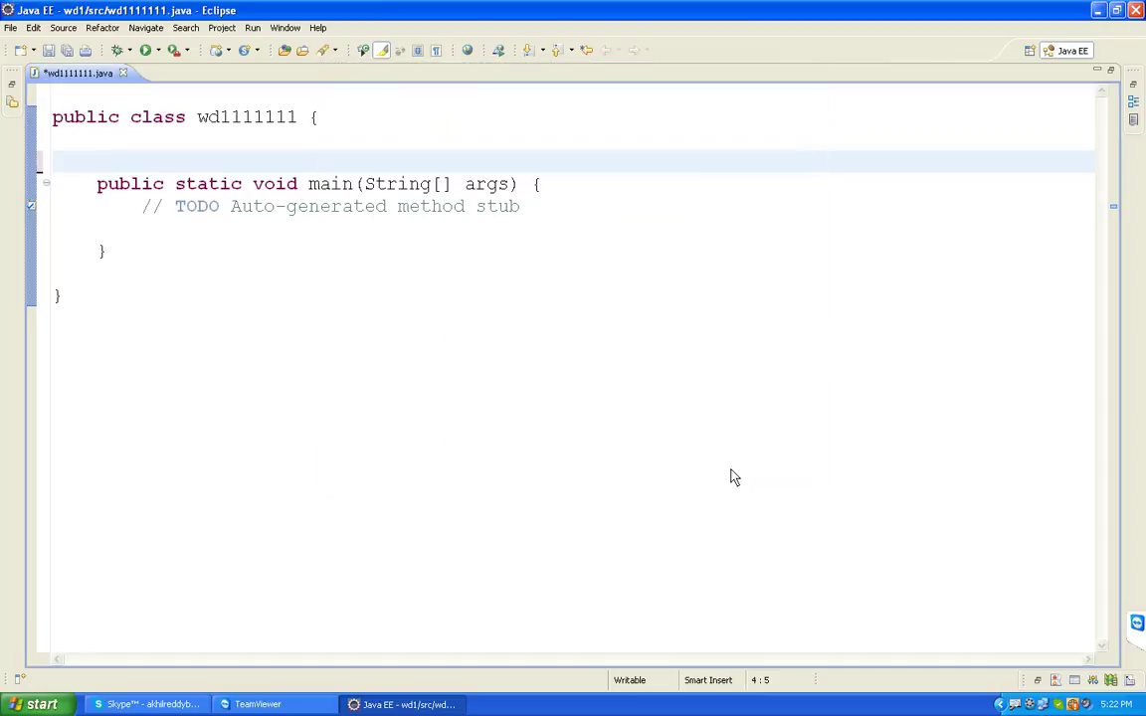
# Replace the TODO comment in the main method with the comment "//interface name ref name=new classname();".
pyautogui.moveTo(142, 206); pyautogui.dragTo(554, 211)
pyautogui.press('Delete')
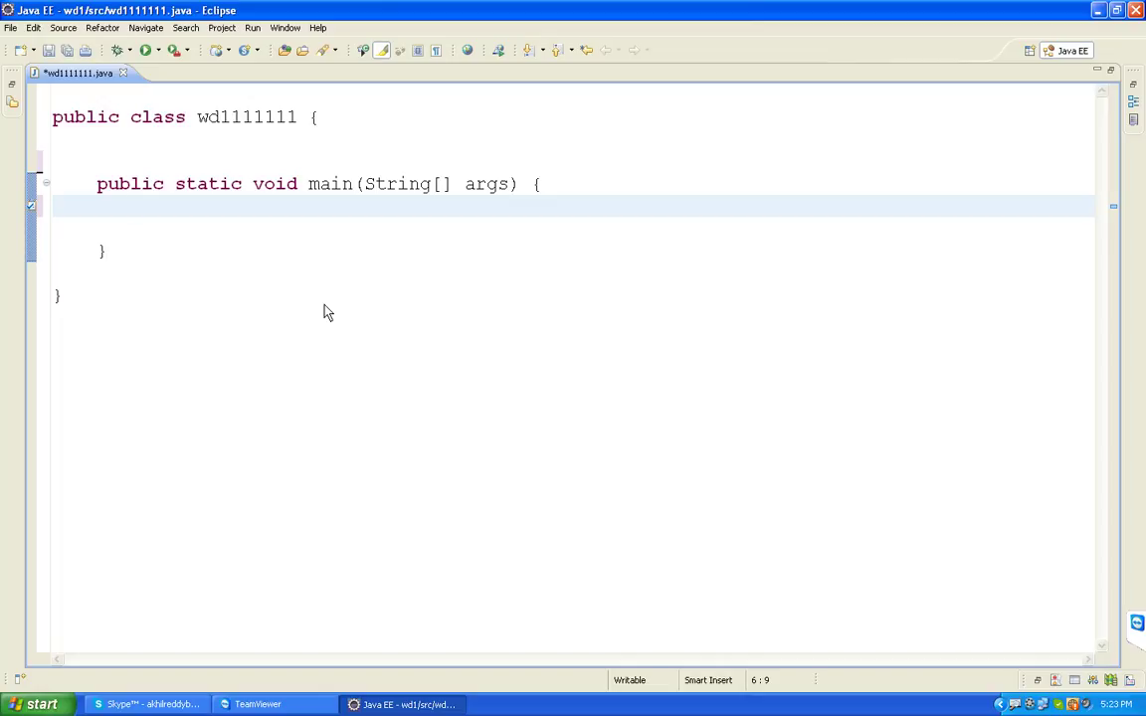
pyautogui.write('//interface name ')
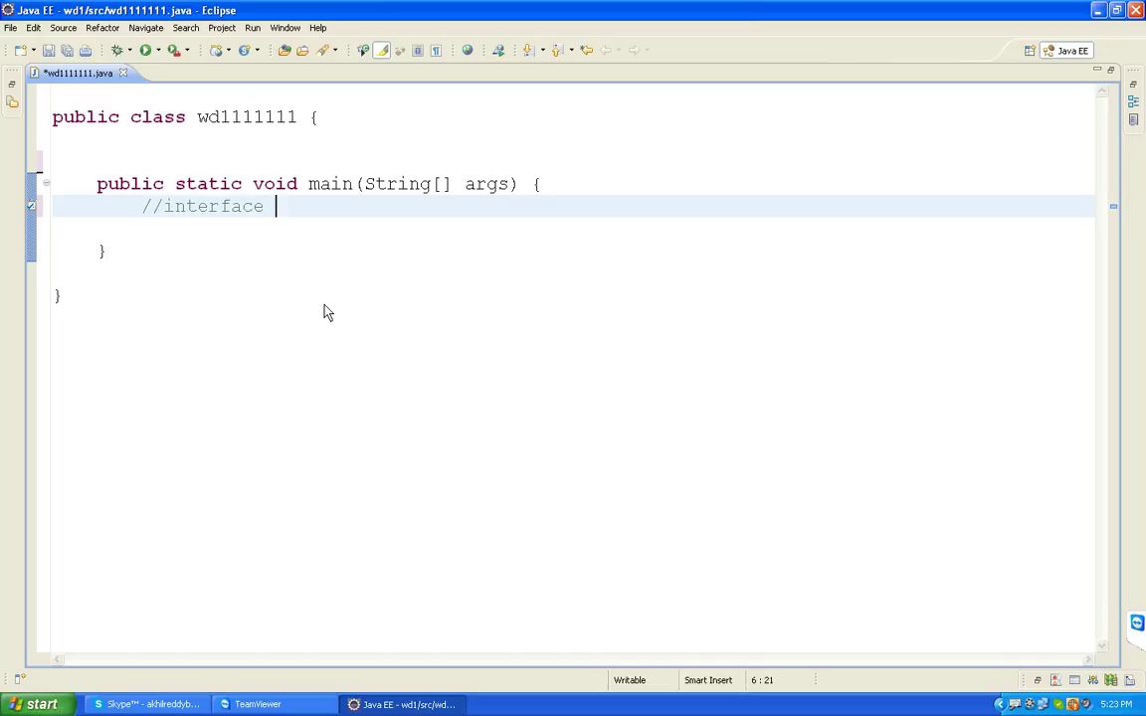
pyautogui.write('ref name=new ')
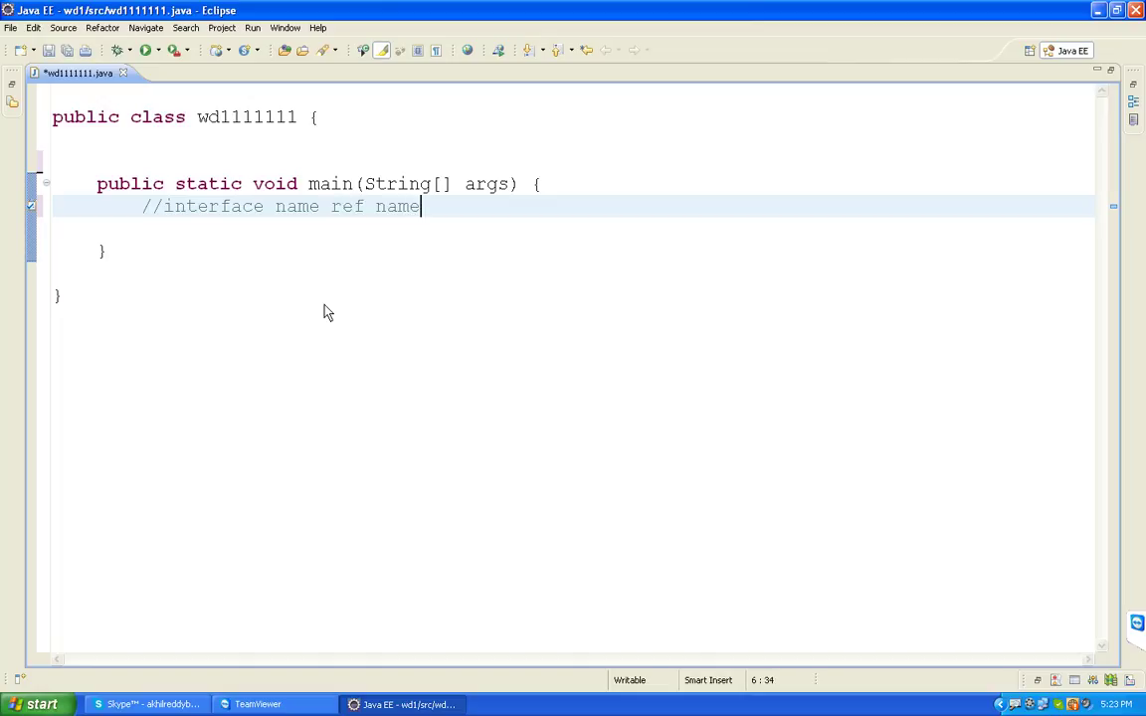
pyautogui.write('class')
pyautogui.write('name')
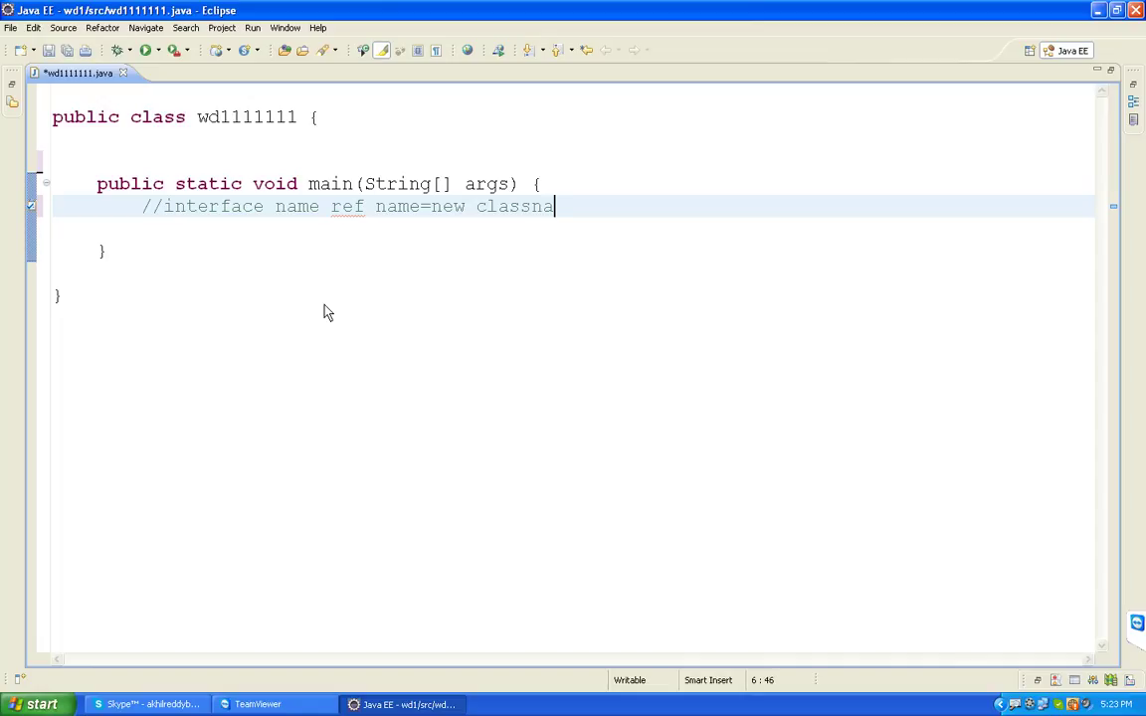
pyautogui.write('();')
# Start the declaration "webdriver wd=new firef" in the main method, leaving a blank line below the comment.
pyautogui.press('Return')
pyautogui.press('Return')
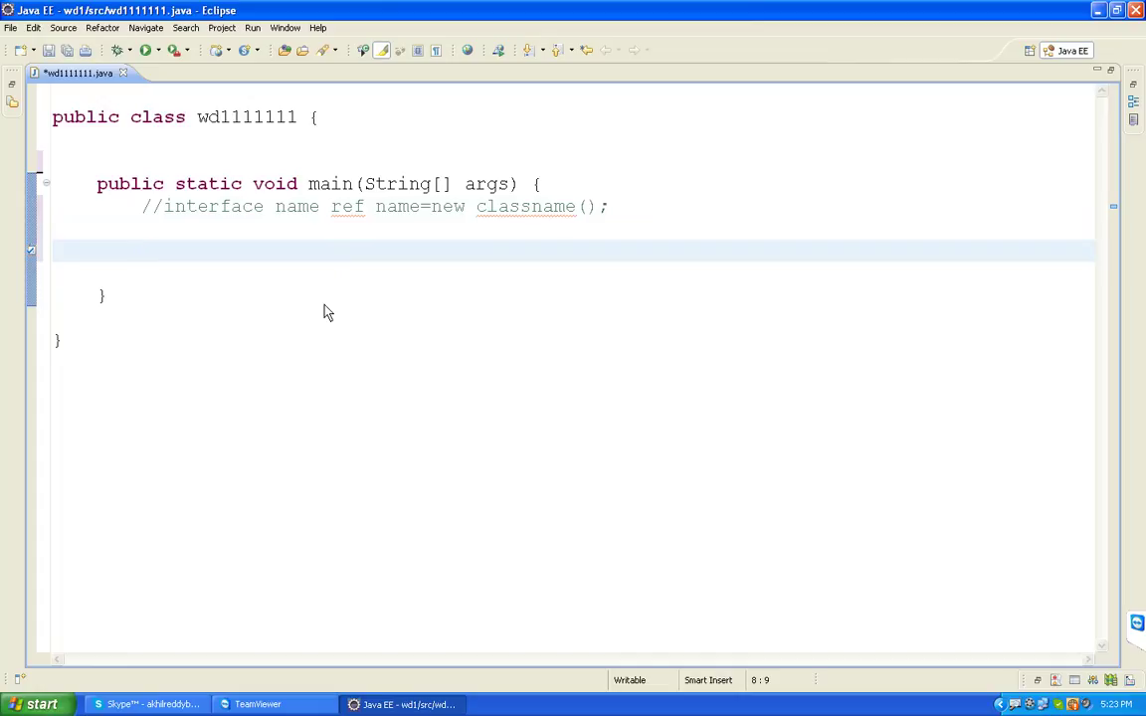
pyautogui.write('webdriver ')
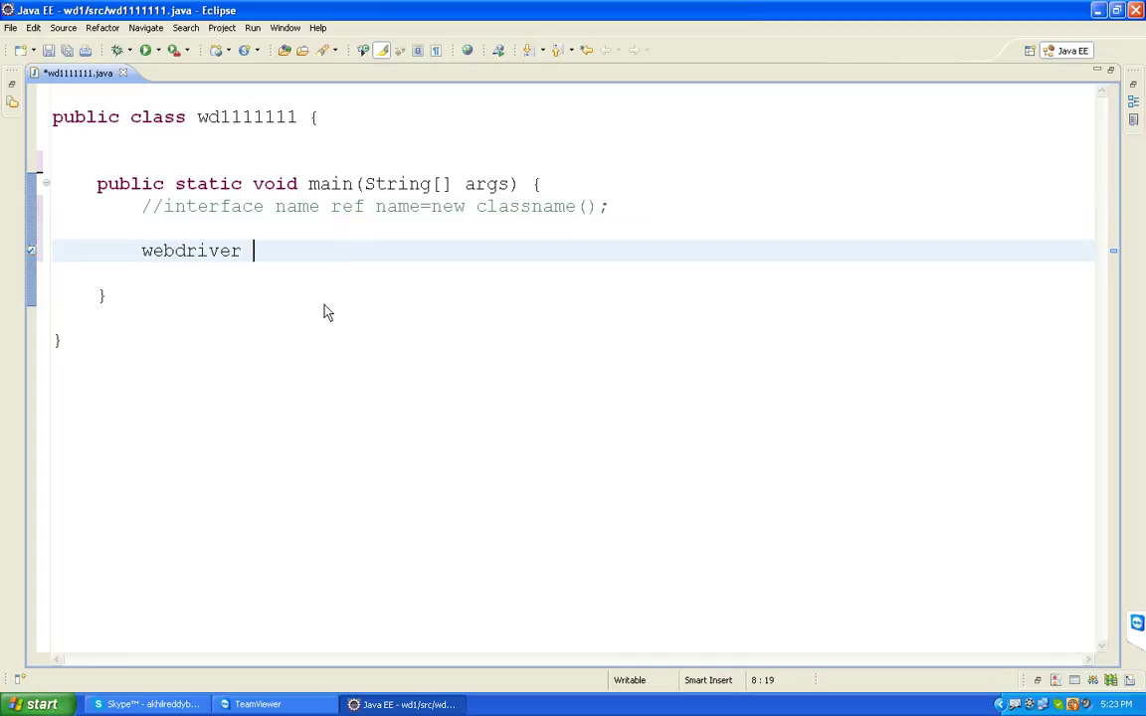
pyautogui.write('wd=new')
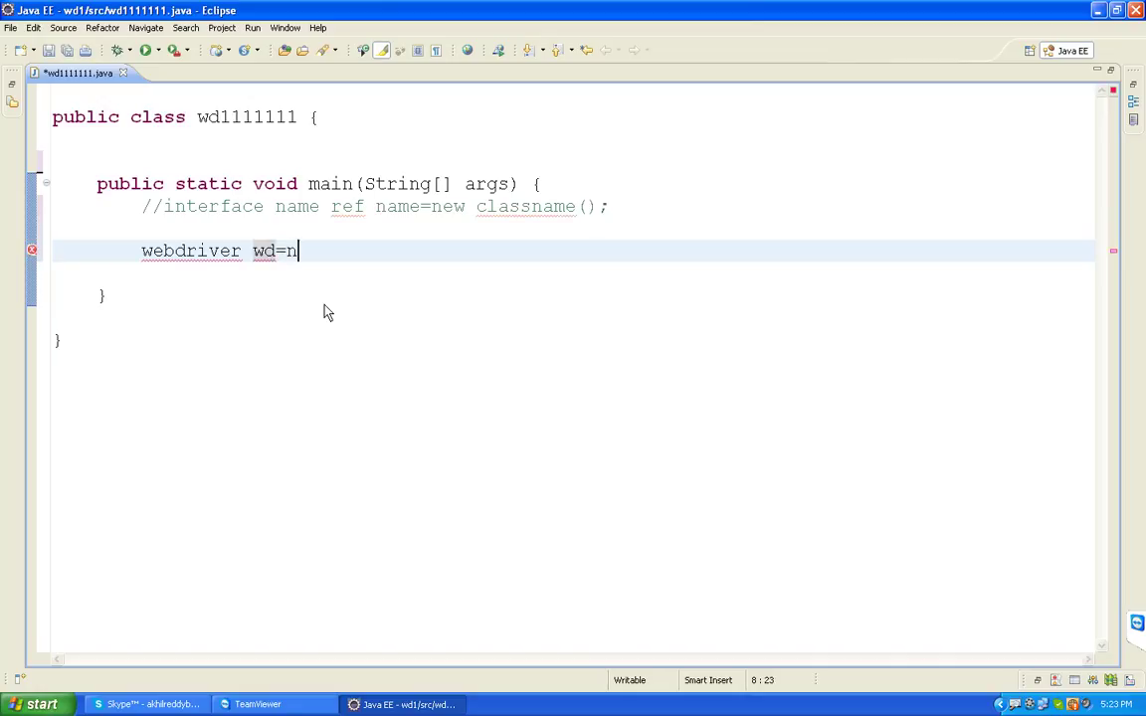
pyautogui.write(' firef')
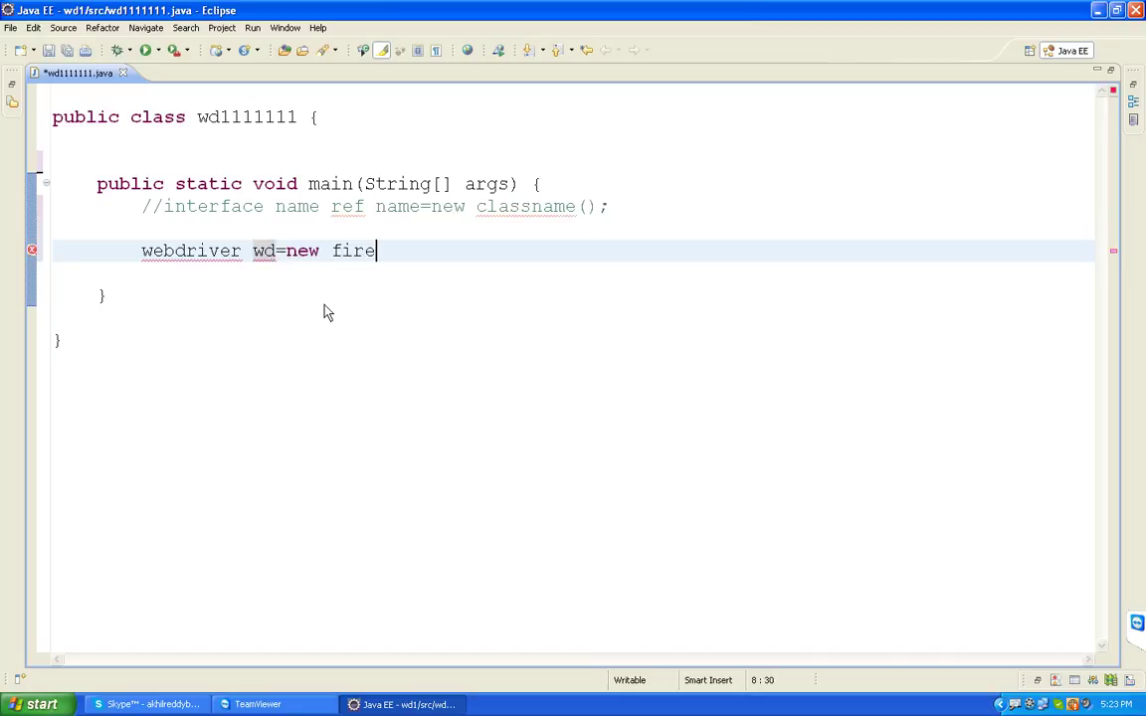